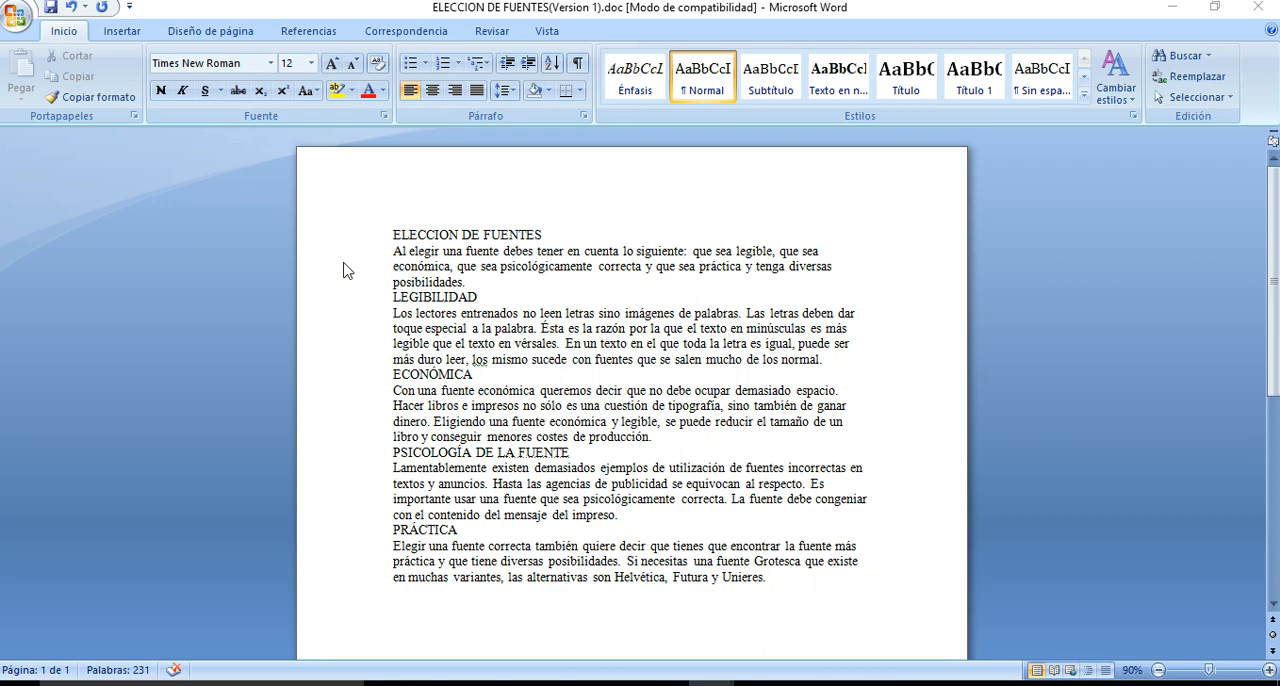
# Set the title ELECCION DE FUENTES to the Arial font at 22 points
pyautogui.click(411, 238)
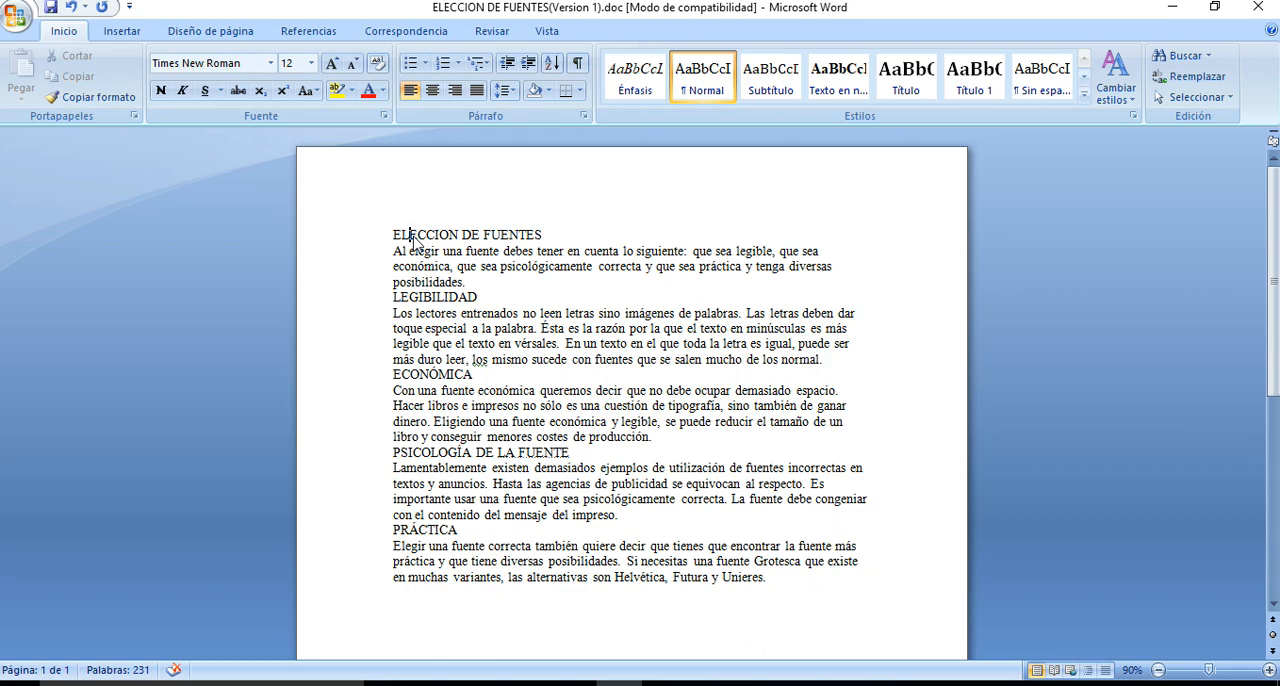
pyautogui.click(365, 245)
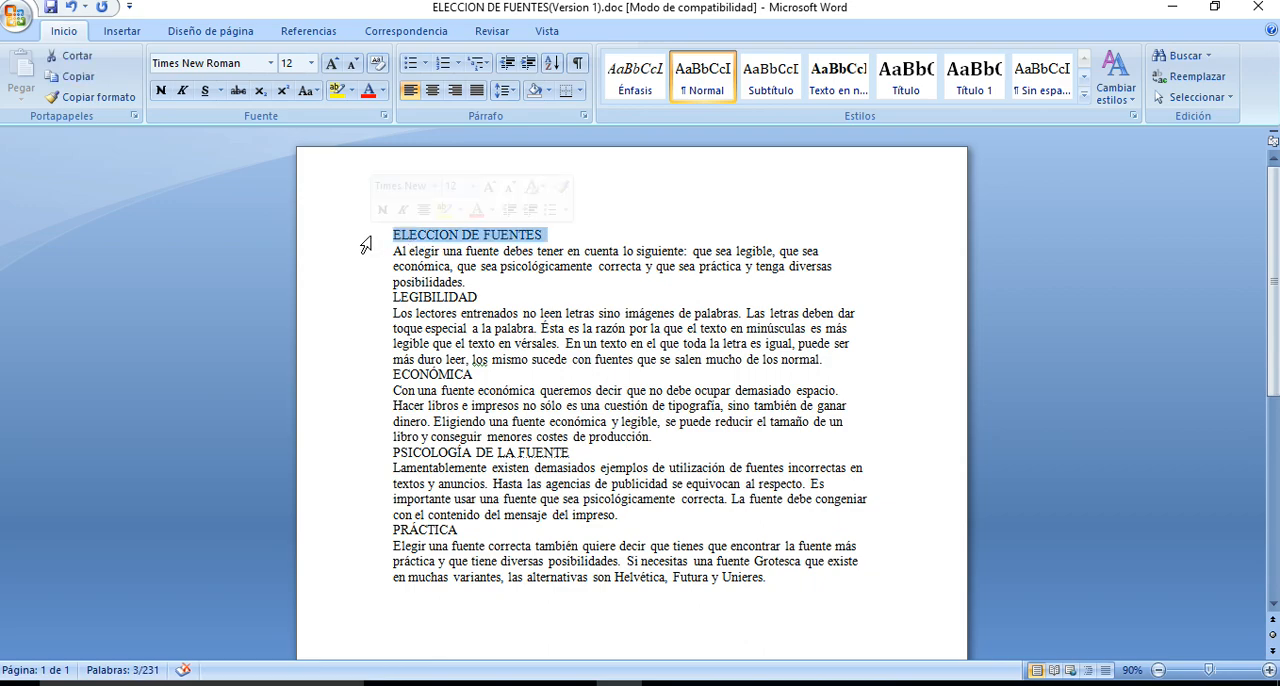
pyautogui.click(271, 66)
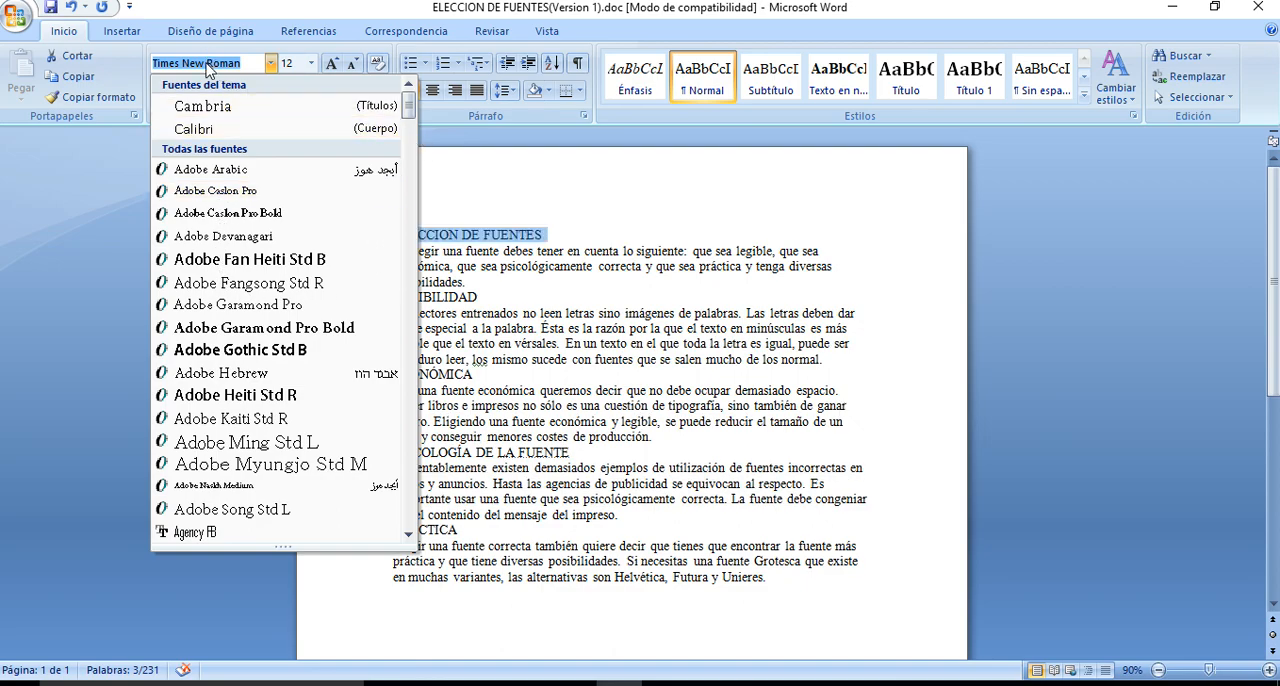
pyautogui.write('A')
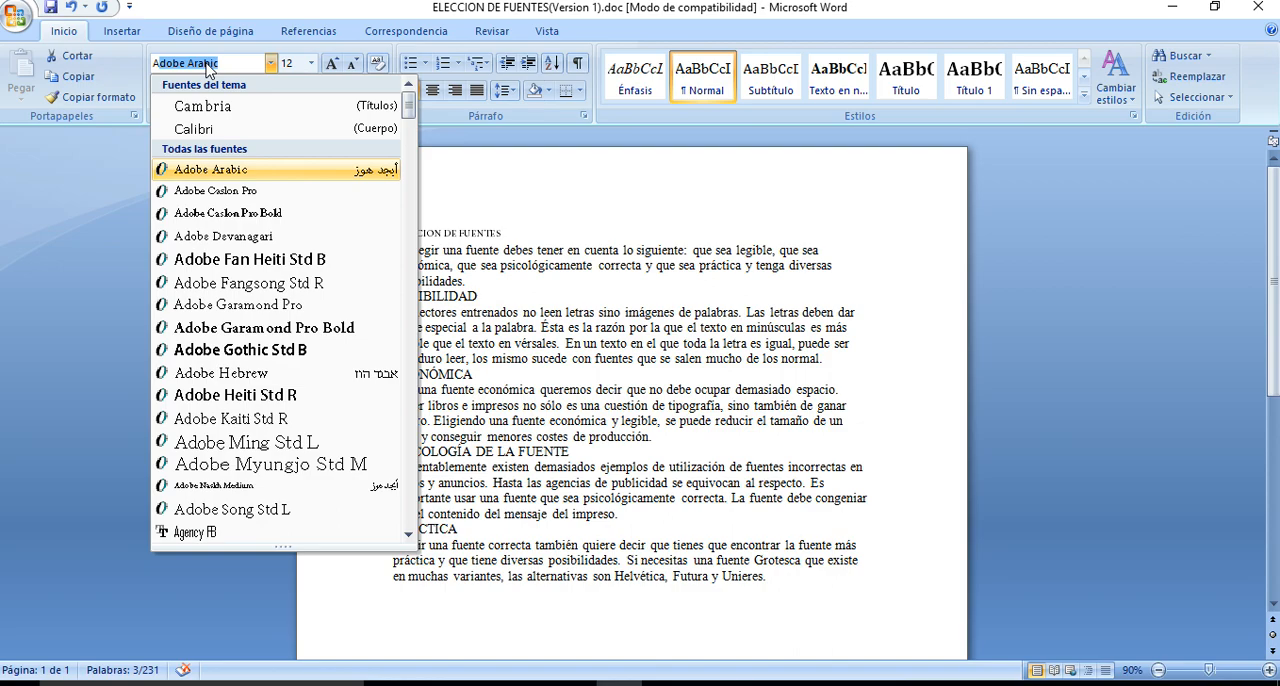
pyautogui.write('rial')
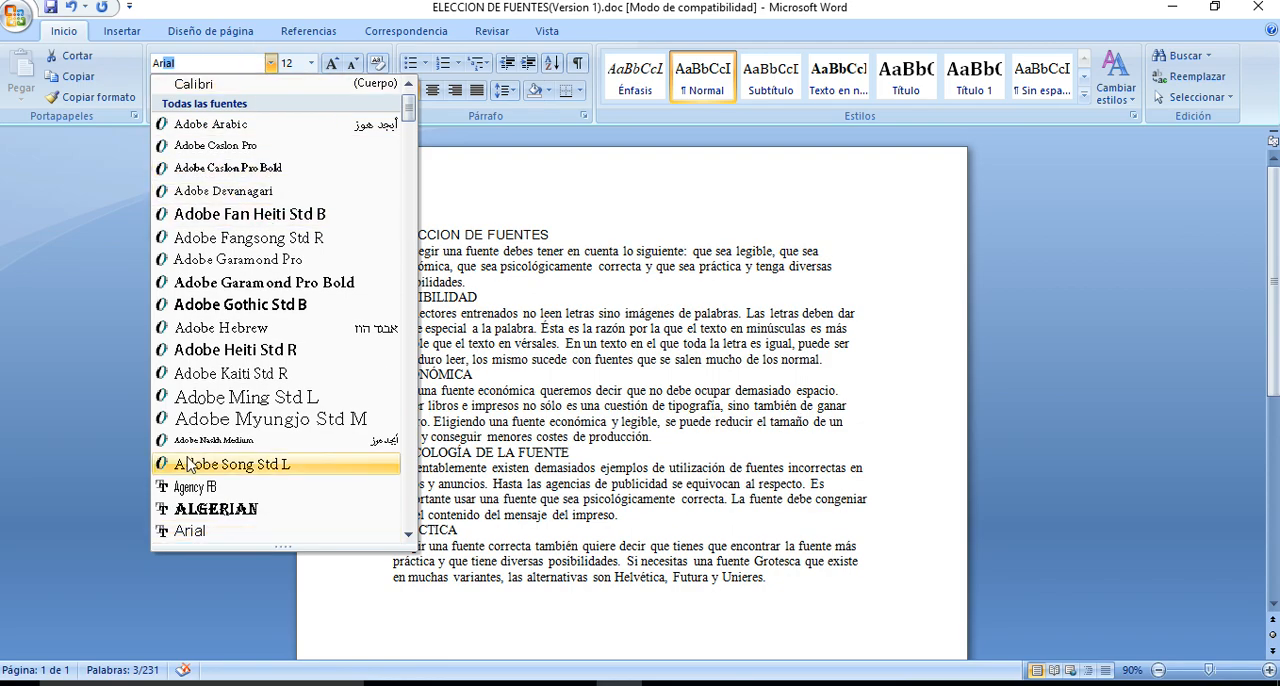
pyautogui.click(190, 531)
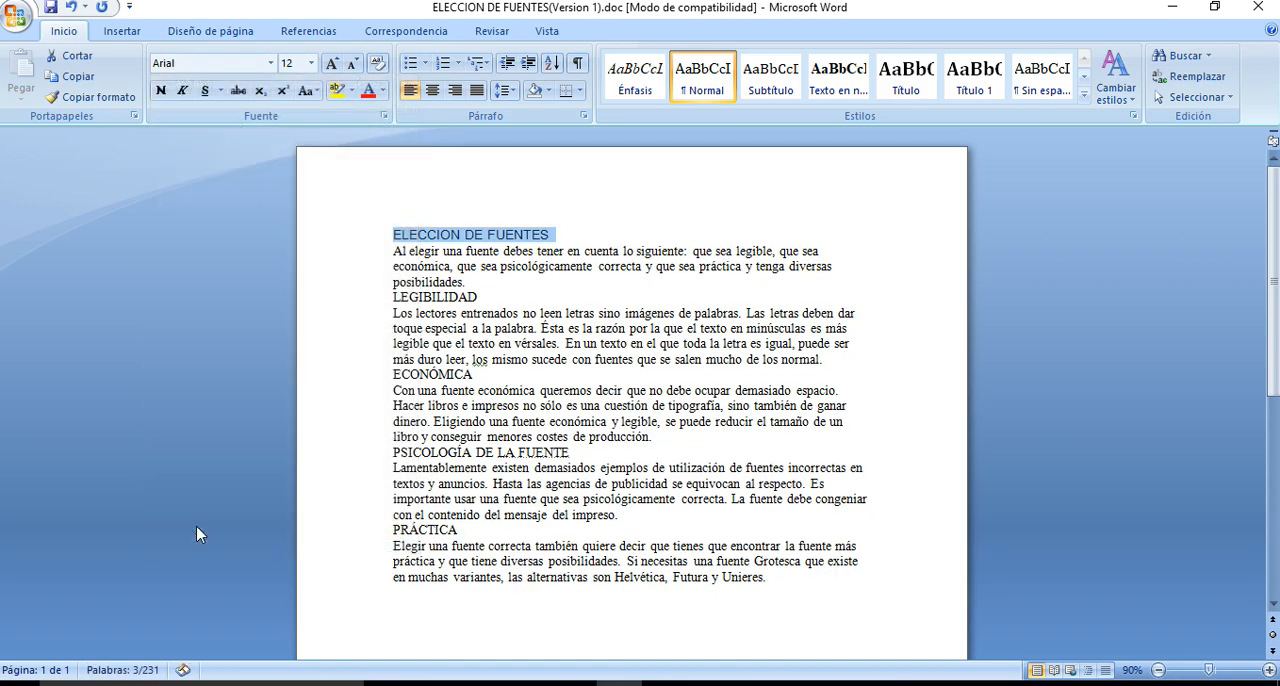
pyautogui.click(312, 64)
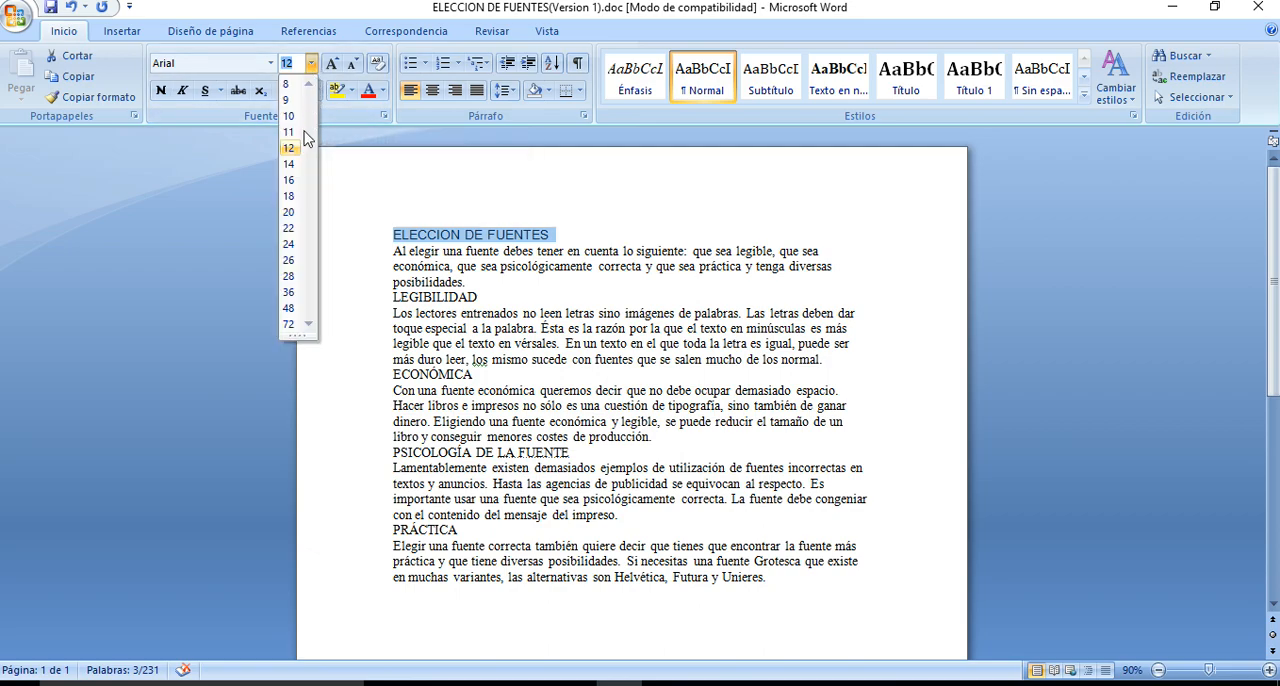
pyautogui.click(289, 231)
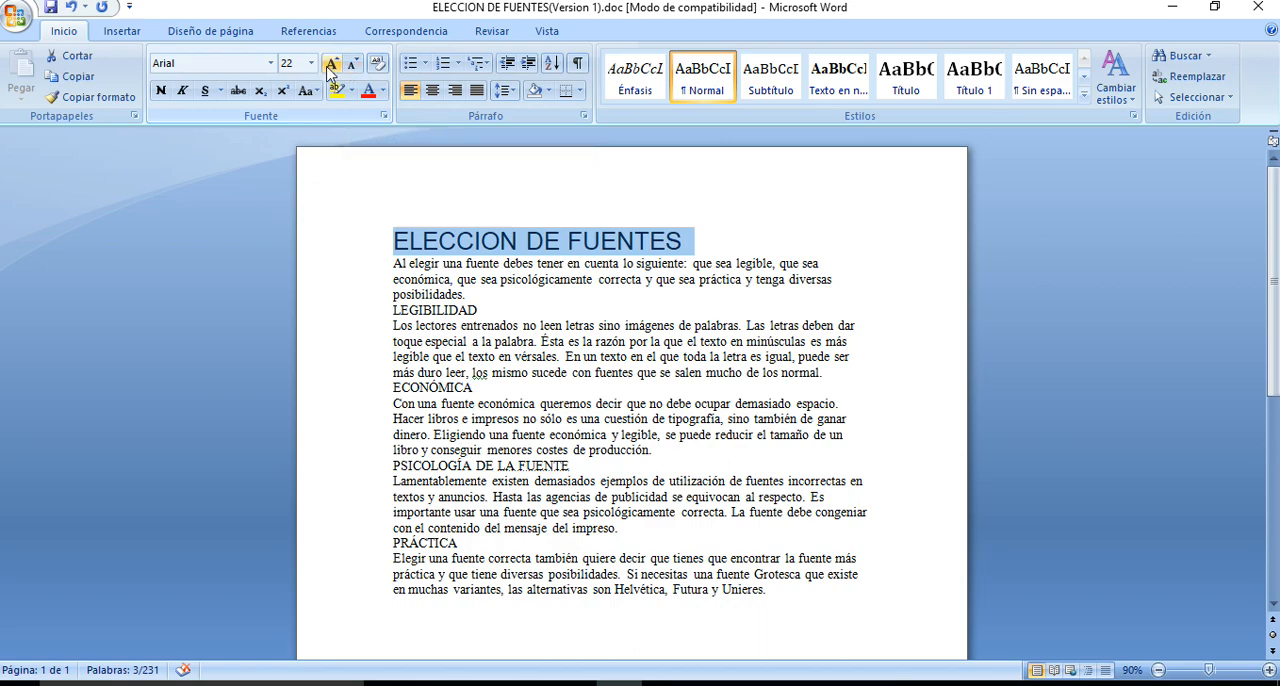
# Enlarge the title text stepwise to 26 points and shrink it back to 22 points
pyautogui.click(330, 65)
pyautogui.click(330, 65)
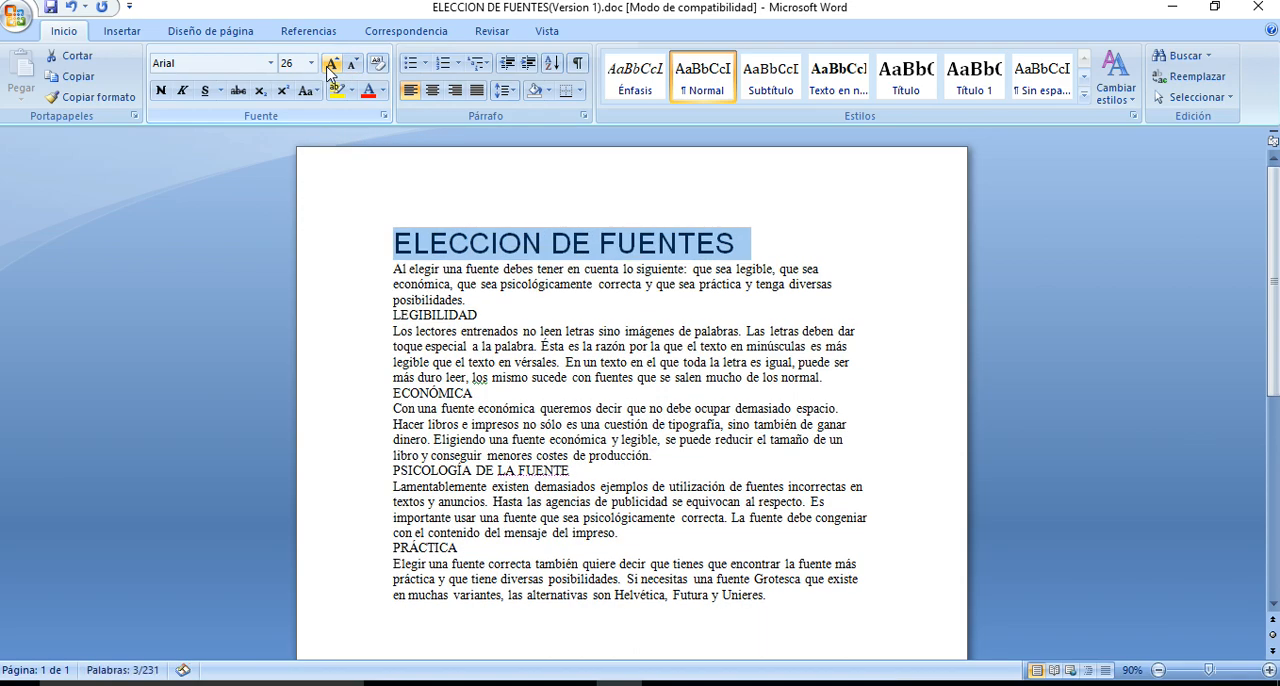
pyautogui.click(352, 65)
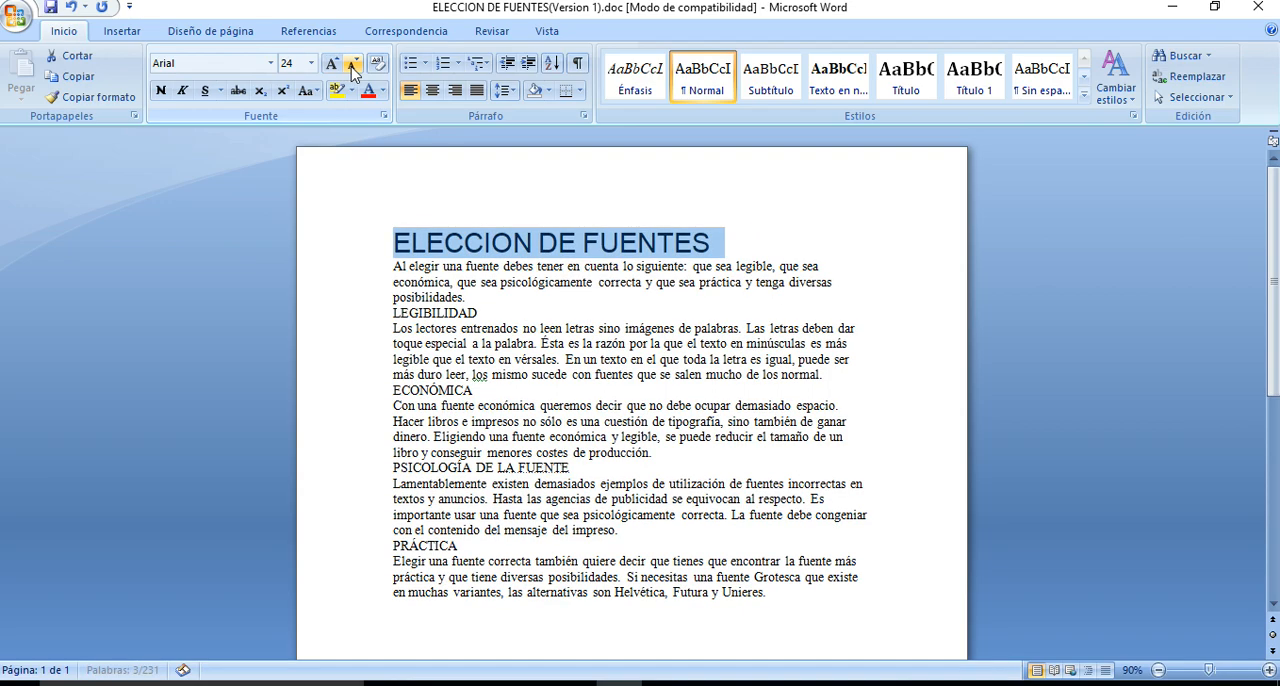
pyautogui.click(352, 65)
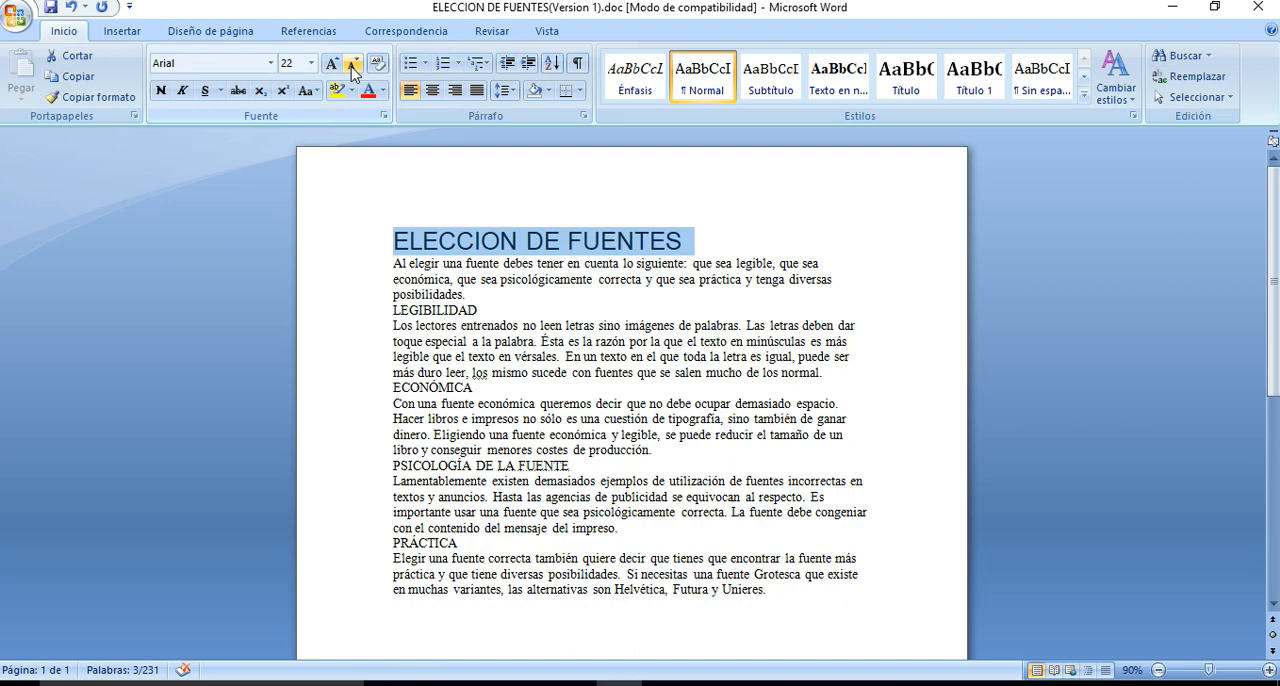
# Apply bold, italic and underline to the title and remove all three again
pyautogui.click(160, 92)
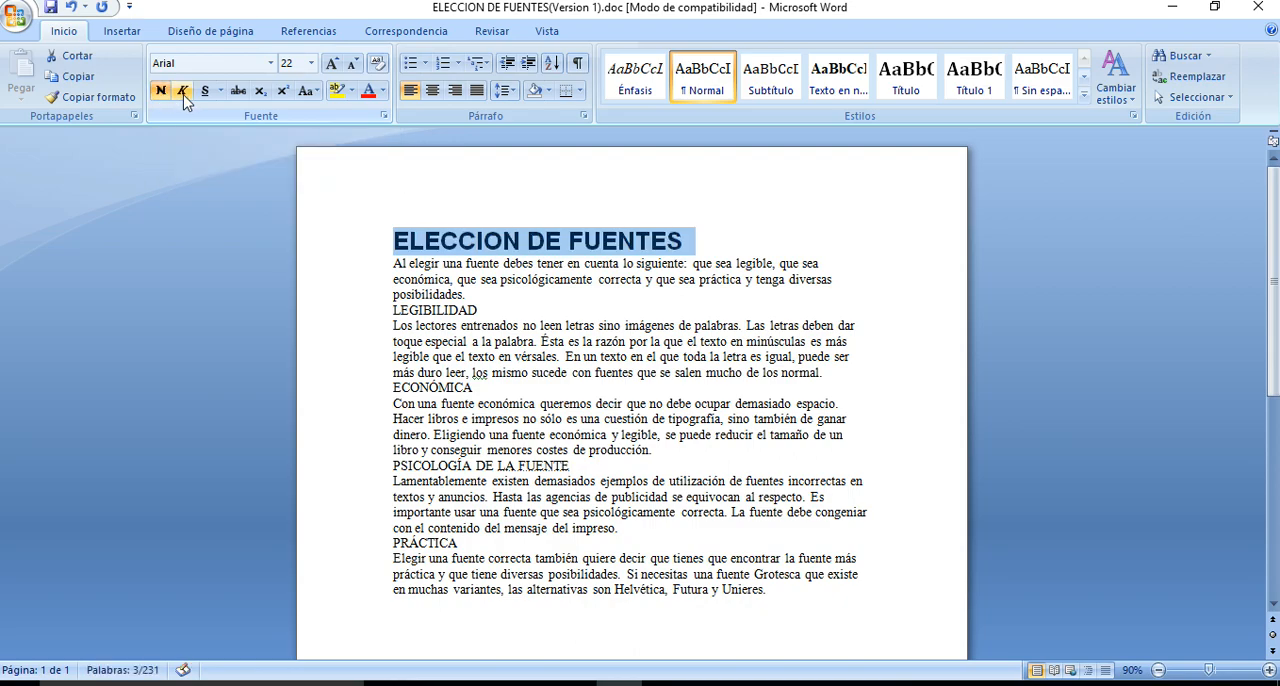
pyautogui.click(184, 96)
pyautogui.click(206, 96)
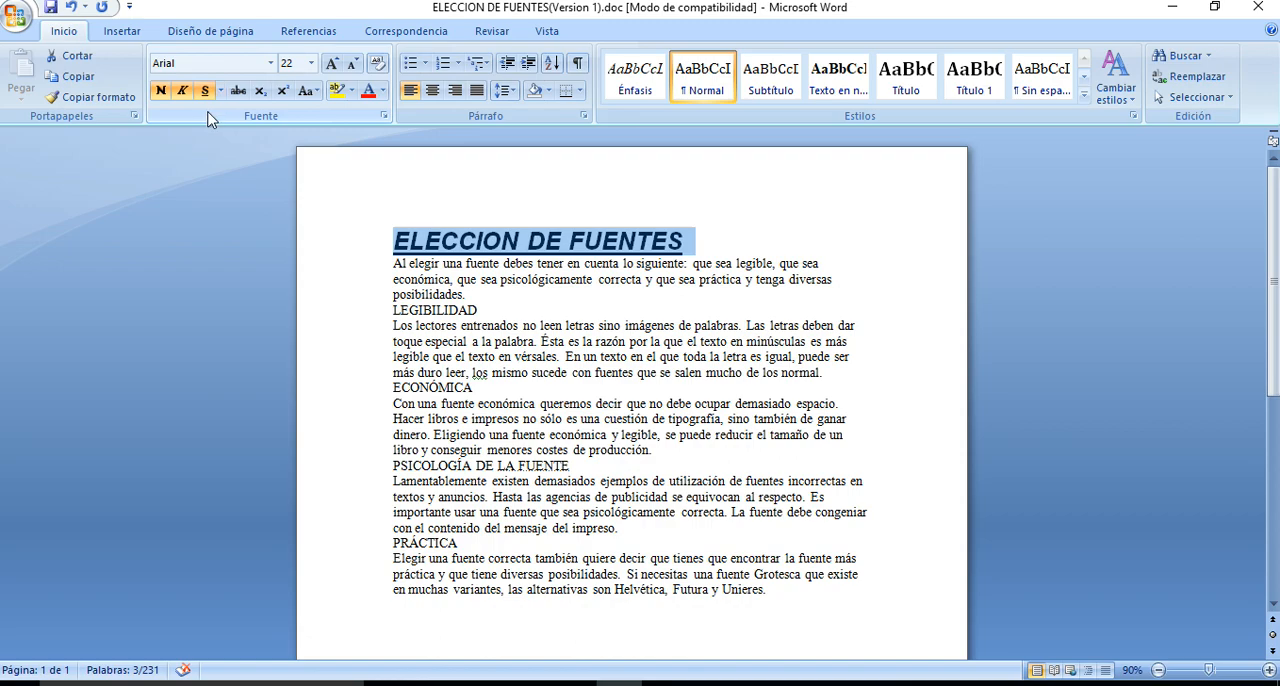
pyautogui.click(205, 92)
pyautogui.click(187, 95)
pyautogui.click(160, 98)
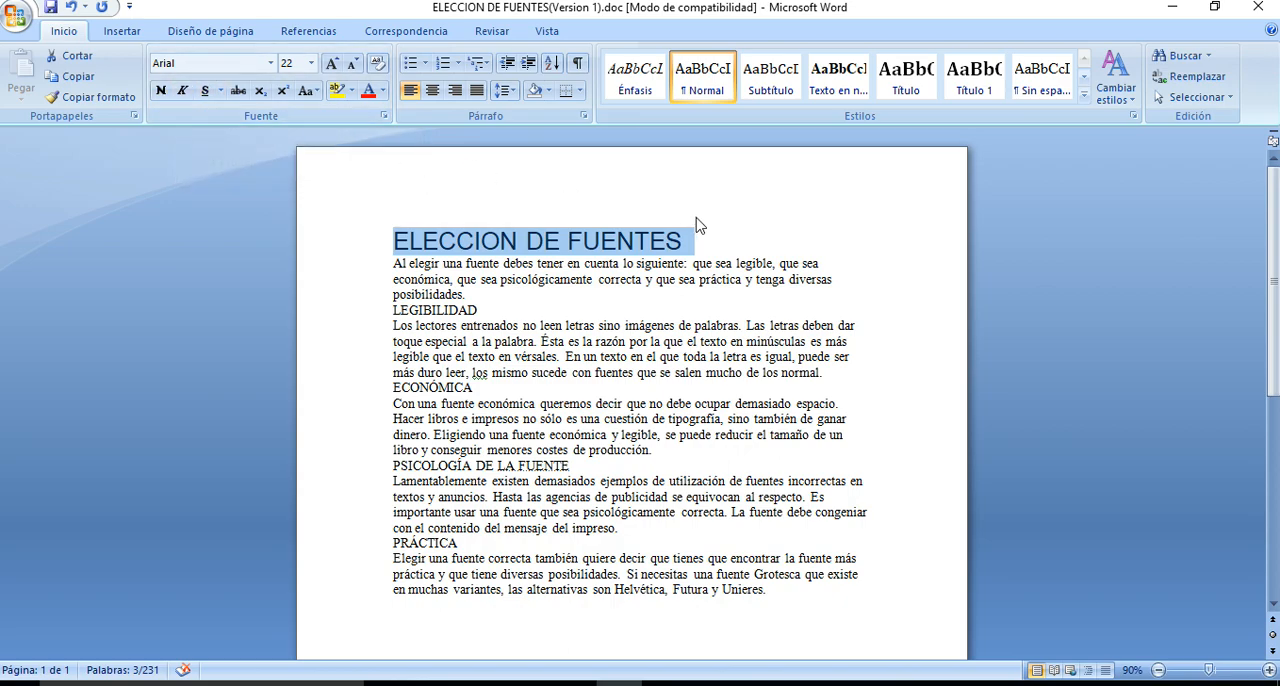
# Make the title bold and add the text "Ctrl+n" at its end
pyautogui.hotkey('ctrl', 'n')
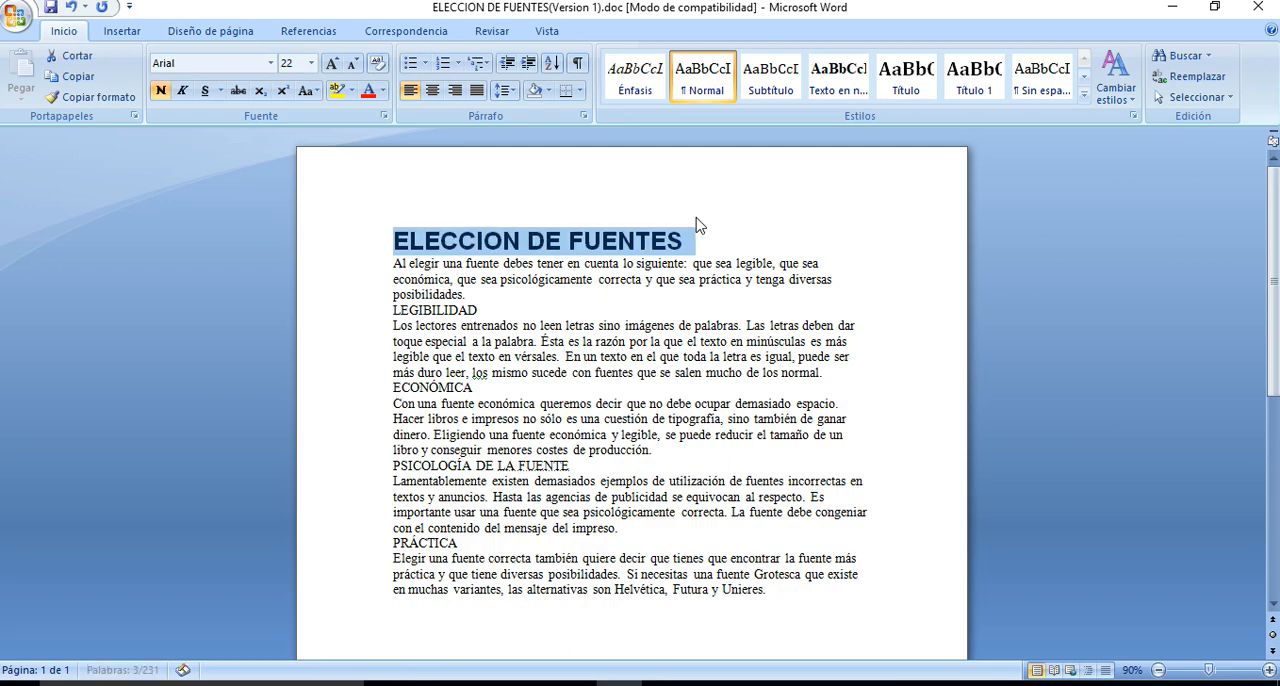
pyautogui.click(713, 235)
pyautogui.write('Ctrl')
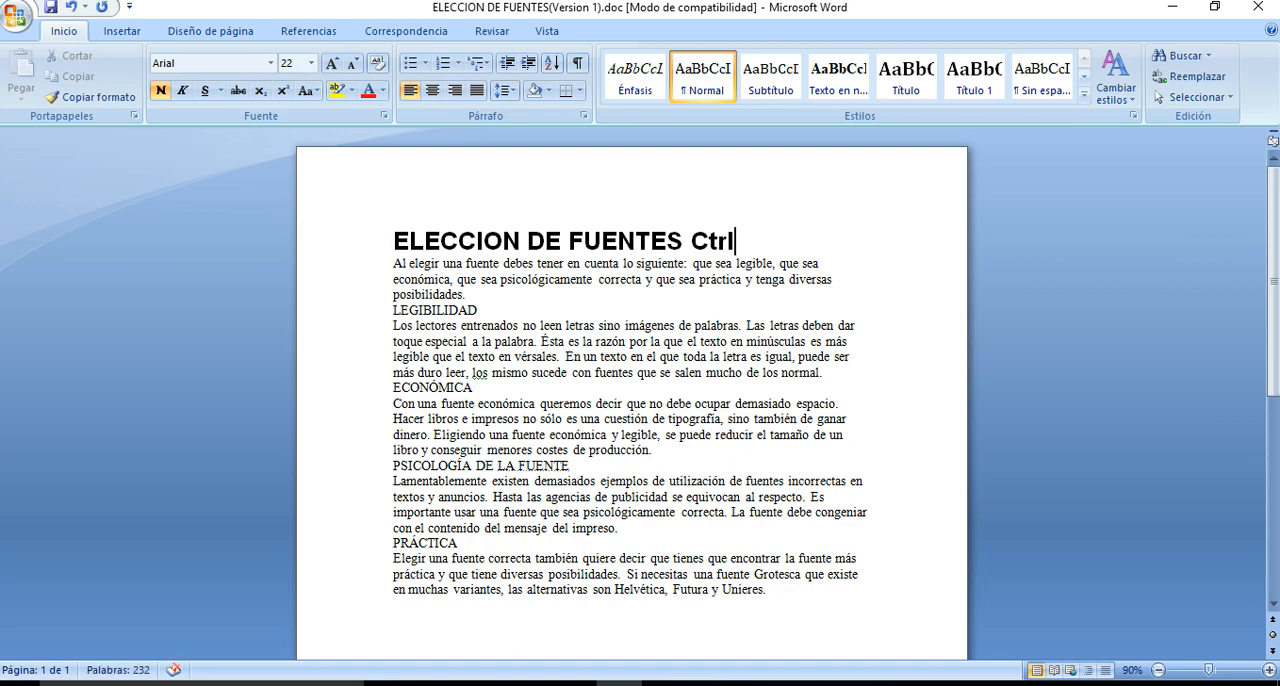
pyautogui.write('+n')
# Replace the text added after the title with "m2" and format the 2 as superscript
pyautogui.press('BackSpace')
pyautogui.press('BackSpace')
pyautogui.press('BackSpace')
pyautogui.press('BackSpace')
pyautogui.press('BackSpace')
pyautogui.press('BackSpace')
pyautogui.write('m2')
pyautogui.hotkey('shift', 'Left')
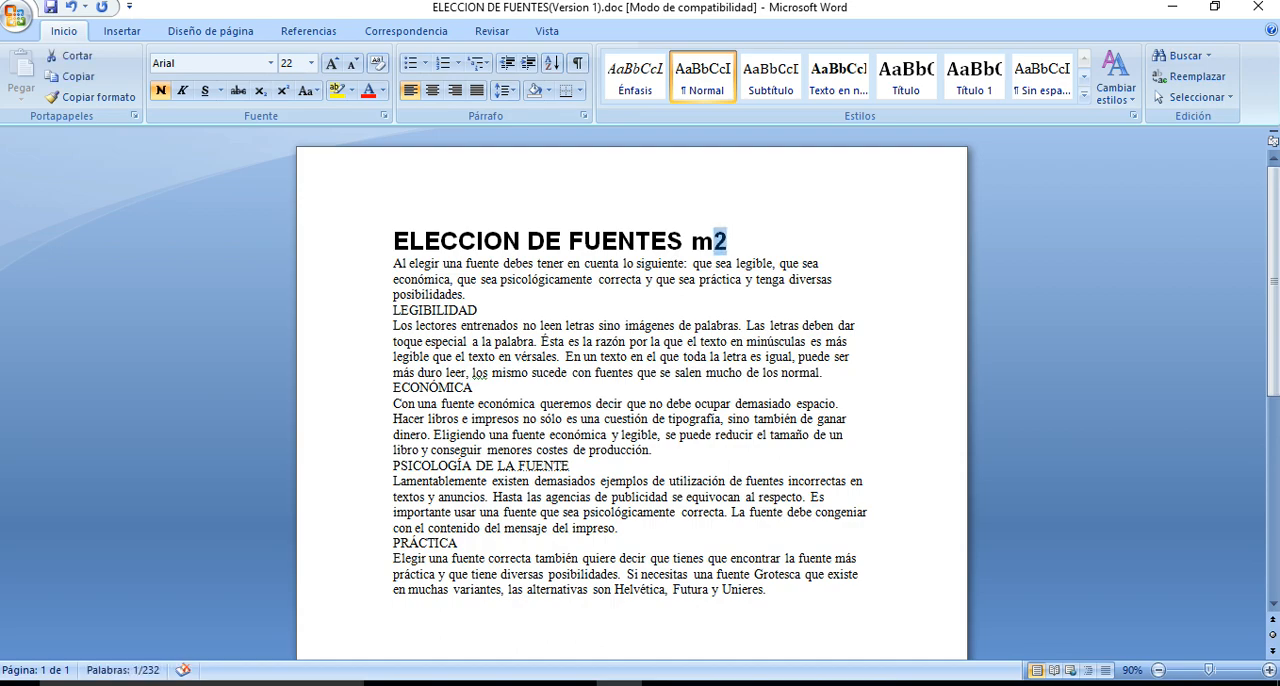
pyautogui.click(283, 91)
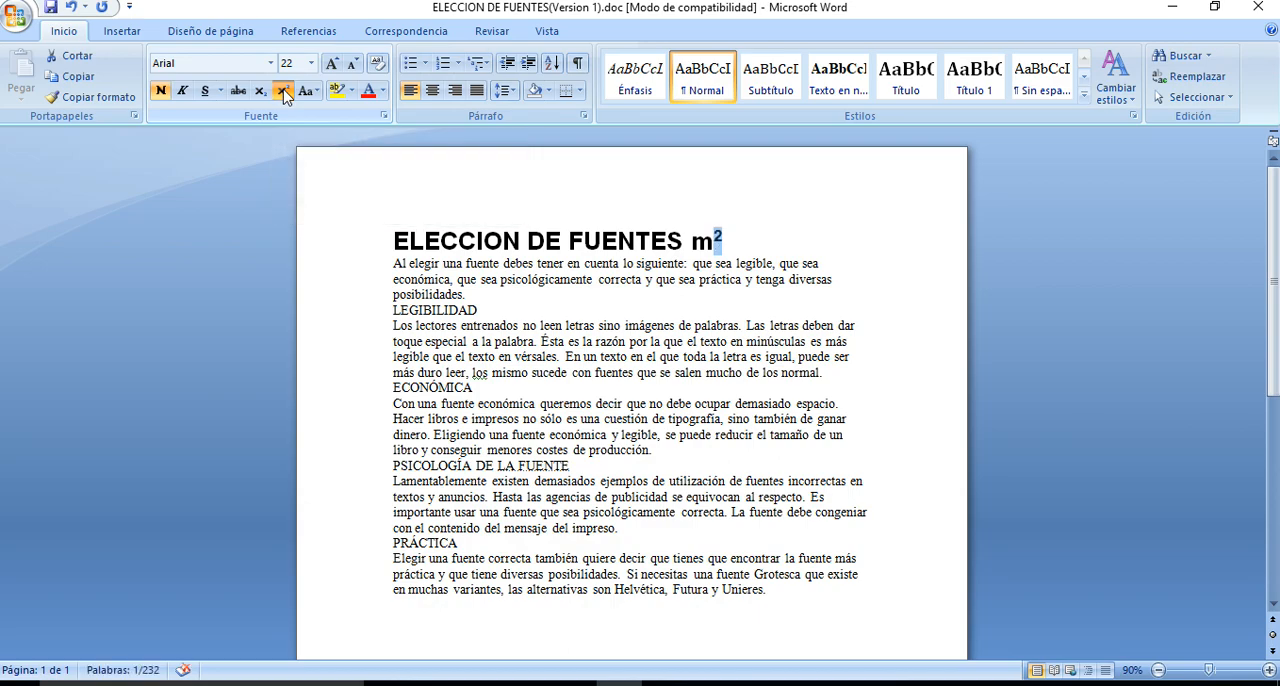
# Switch the 2 to subscript, turn the subscript off and delete "m2" from the title
pyautogui.click(259, 93)
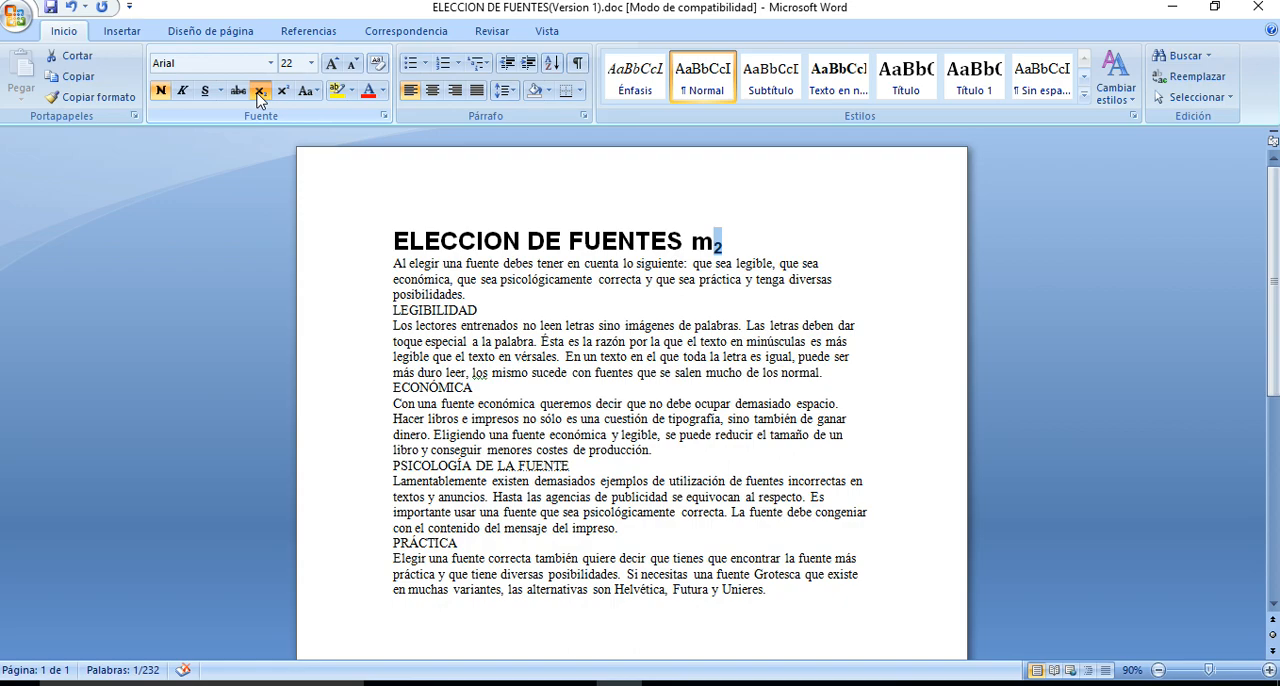
pyautogui.click(257, 92)
pyautogui.press('BackSpace')
pyautogui.press('BackSpace')
pyautogui.press('BackSpace')
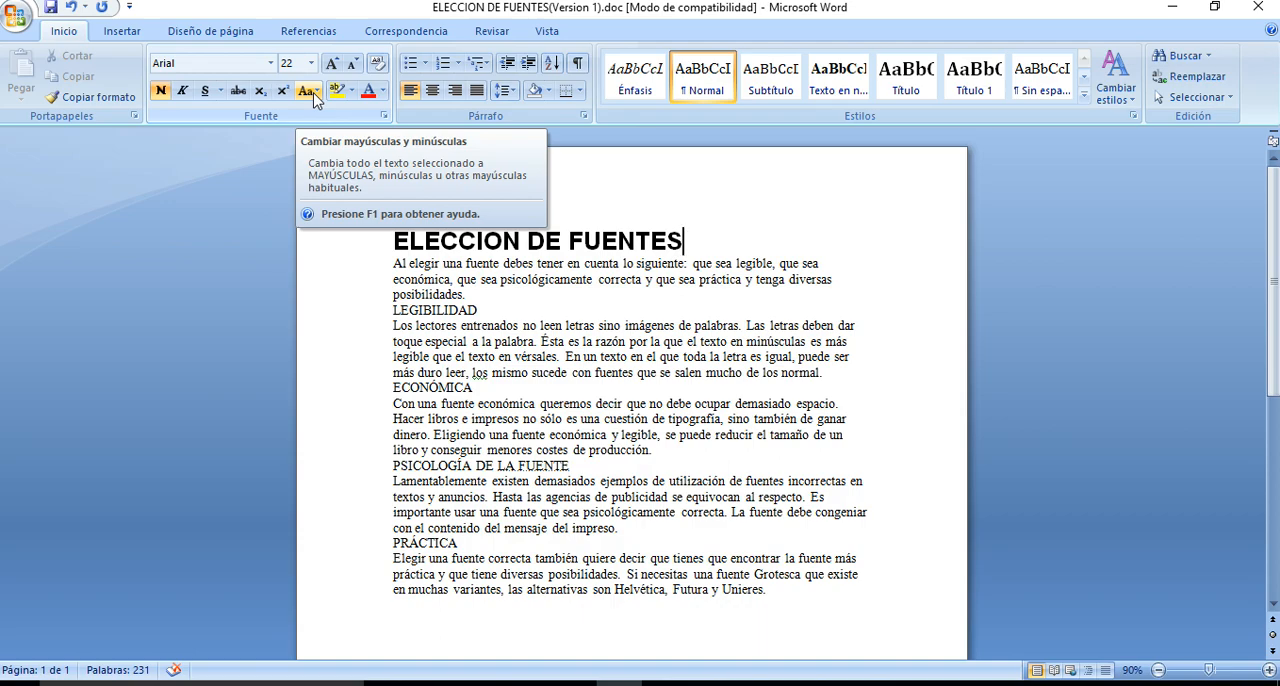
# Change the title's case to sentence case, to lowercase and back to uppercase
pyautogui.click(323, 245)
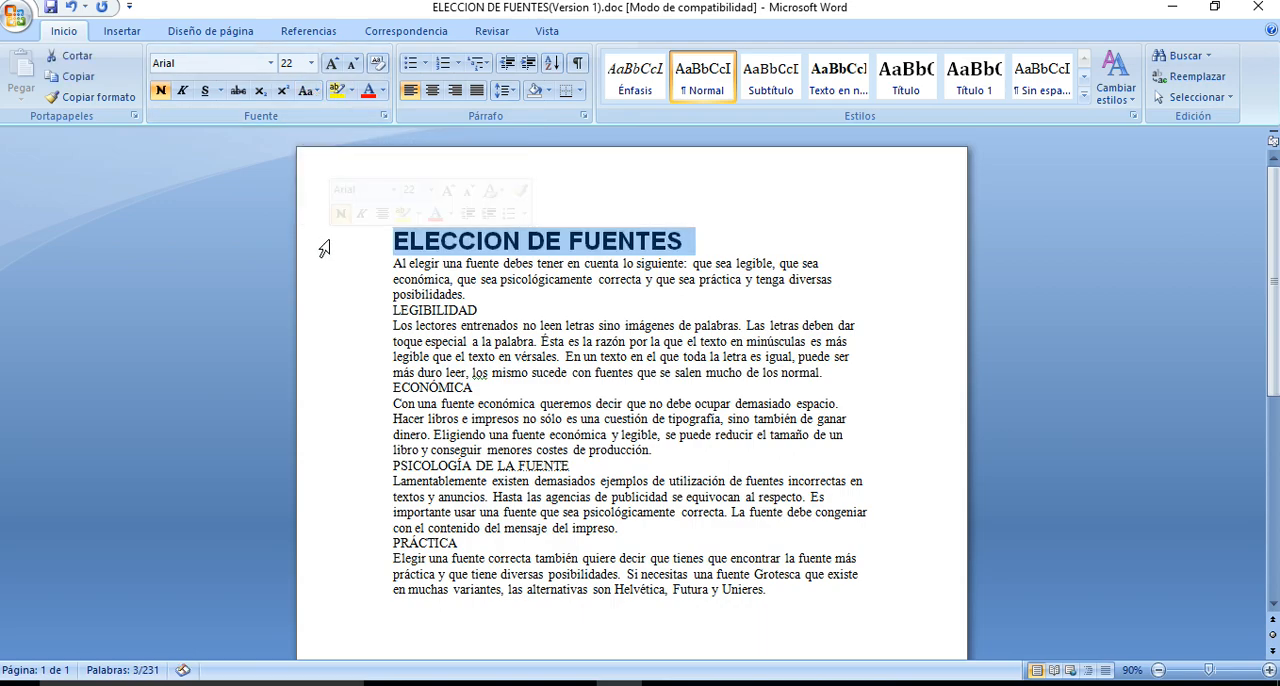
pyautogui.click(315, 96)
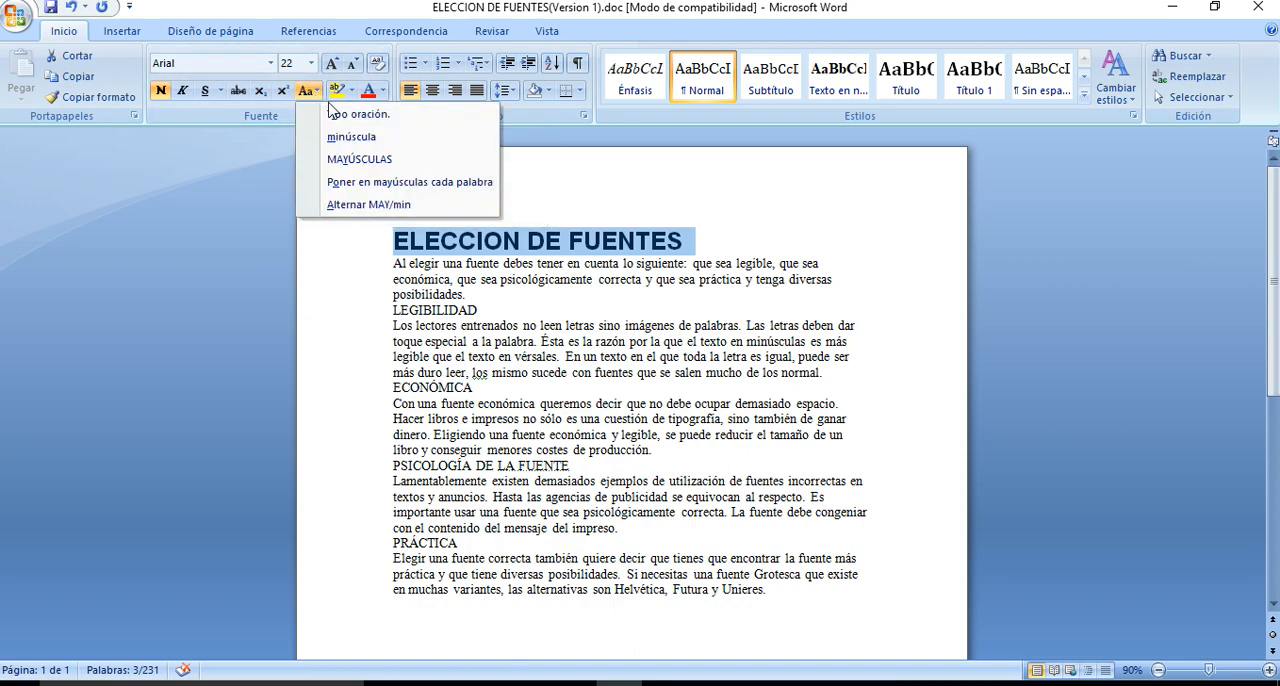
pyautogui.click(330, 116)
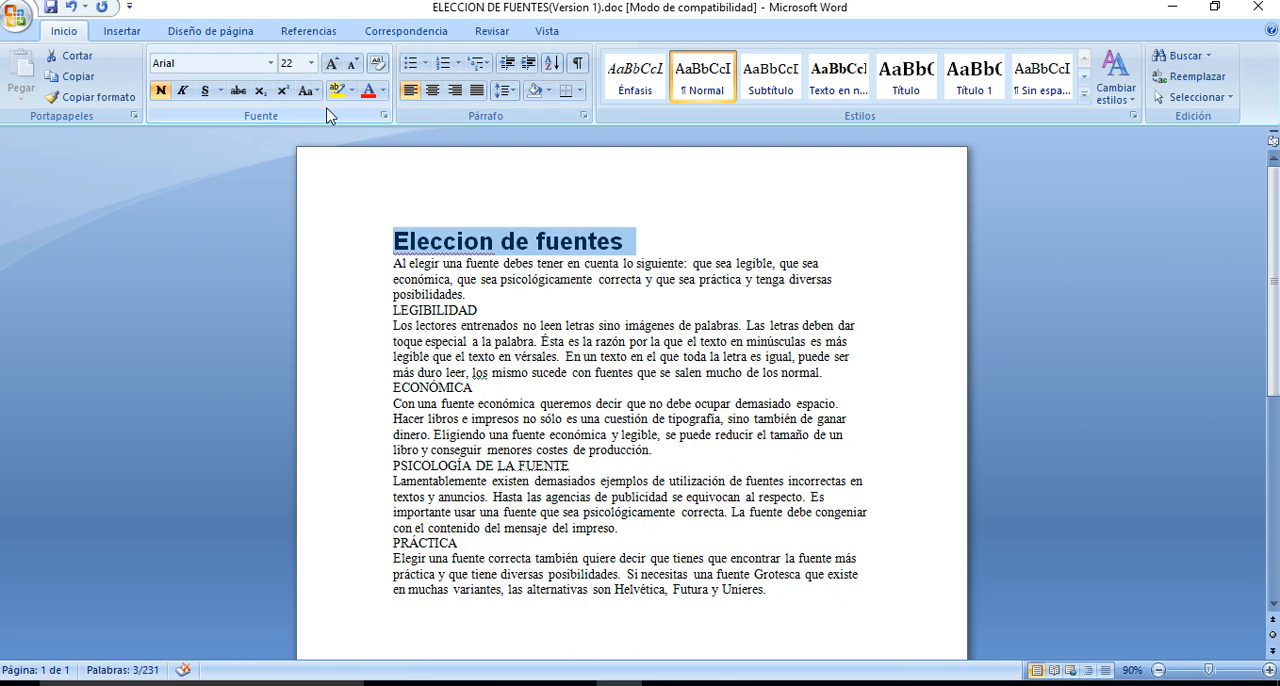
pyautogui.click(315, 94)
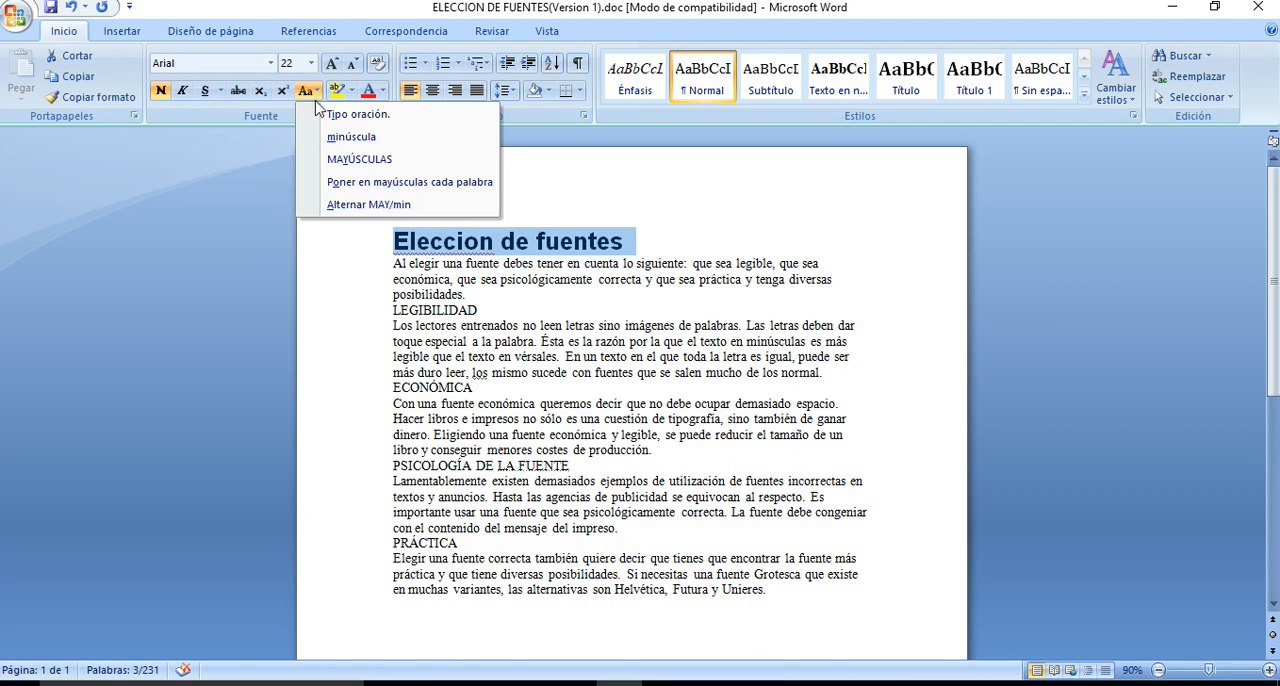
pyautogui.click(328, 136)
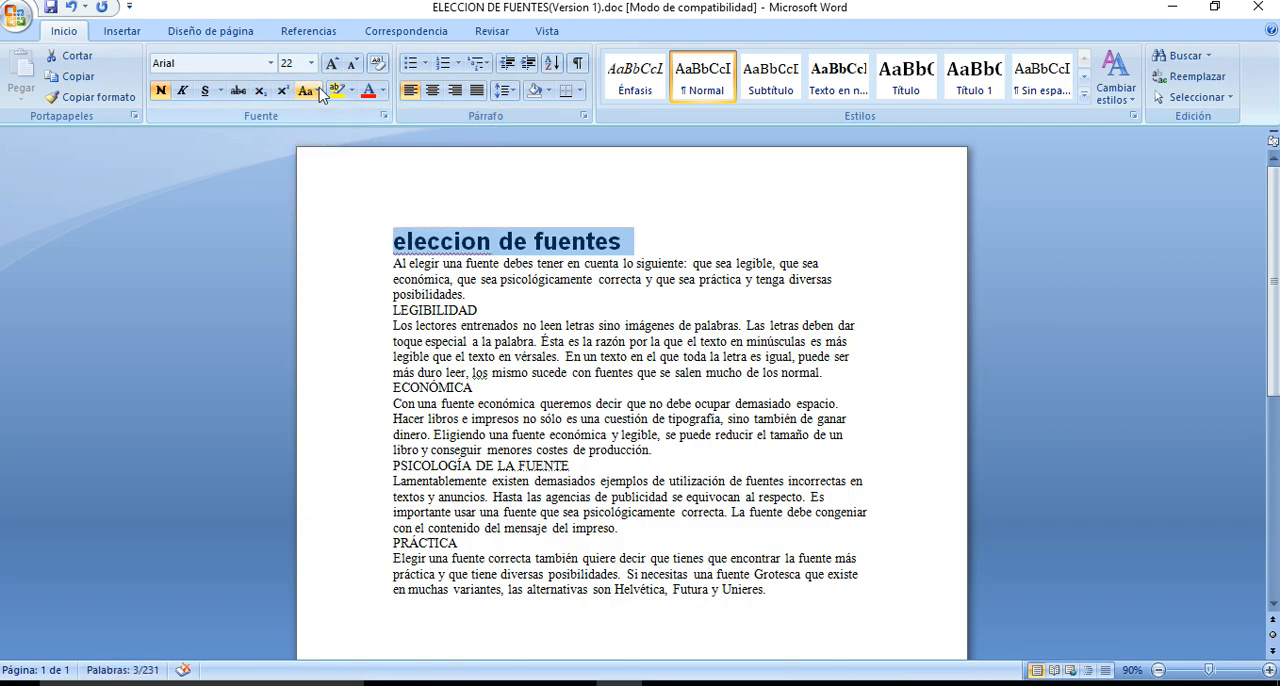
pyautogui.click(319, 91)
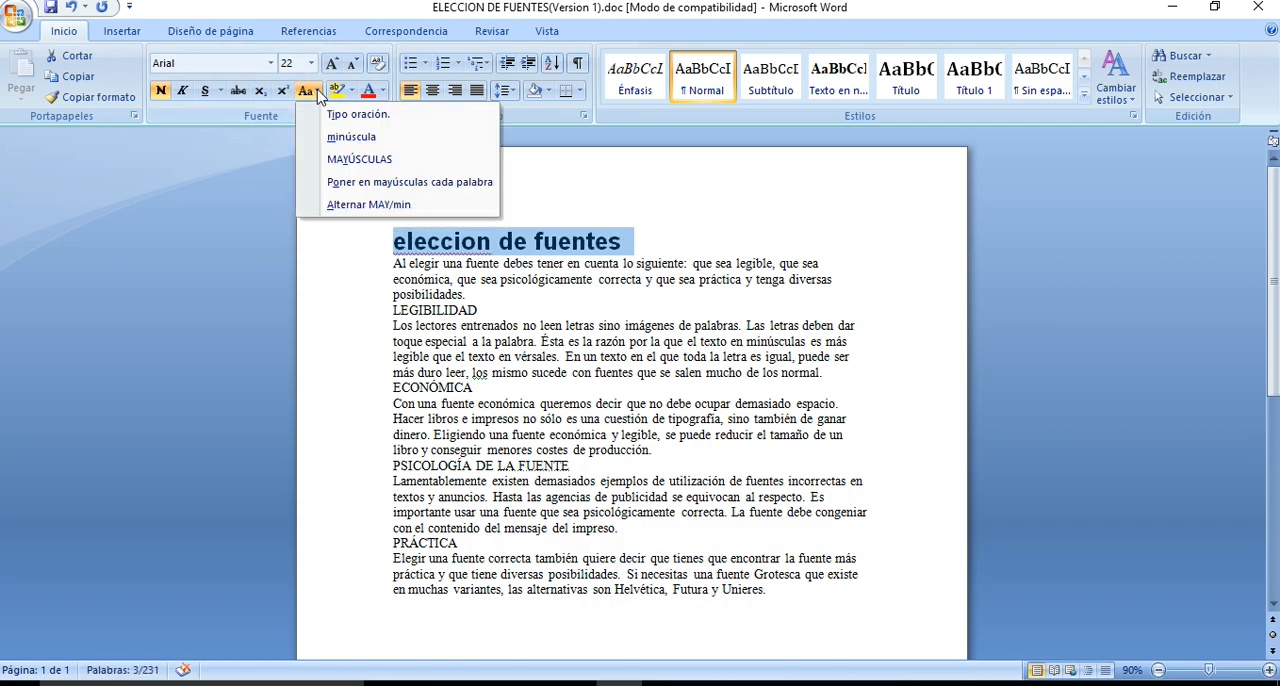
pyautogui.click(358, 160)
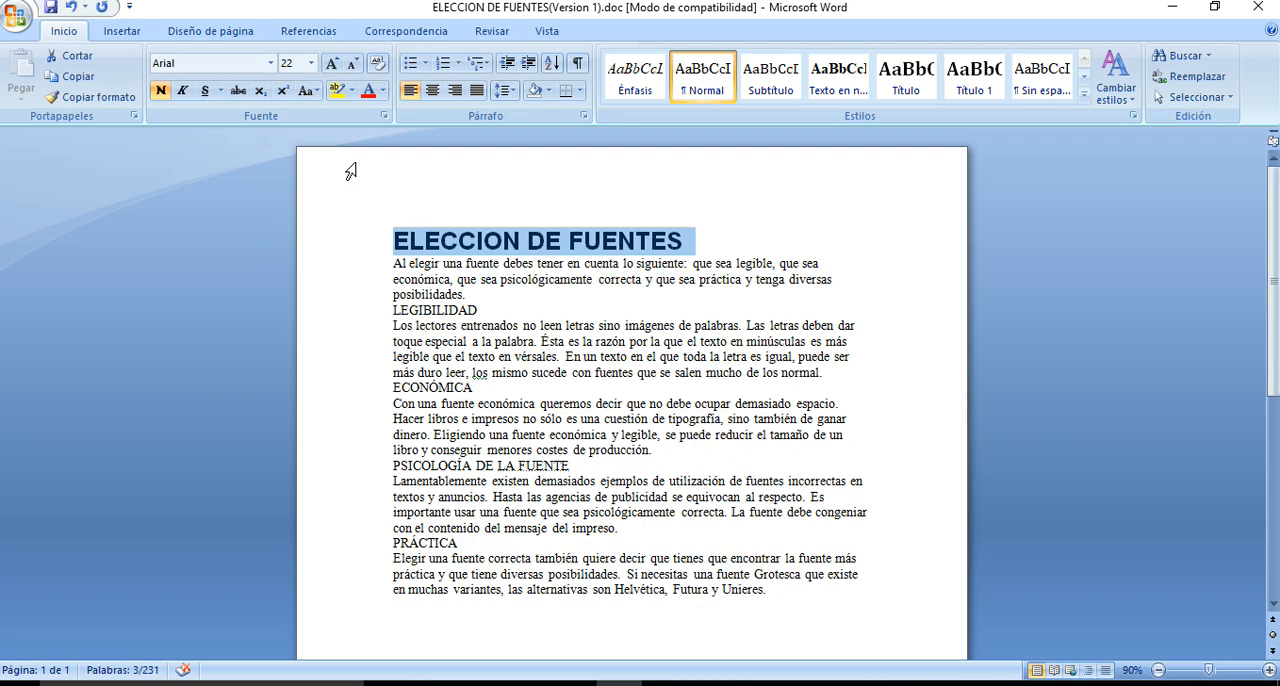
# Highlight the title in yellow and remove the highlight by choosing no color
pyautogui.click(338, 92)
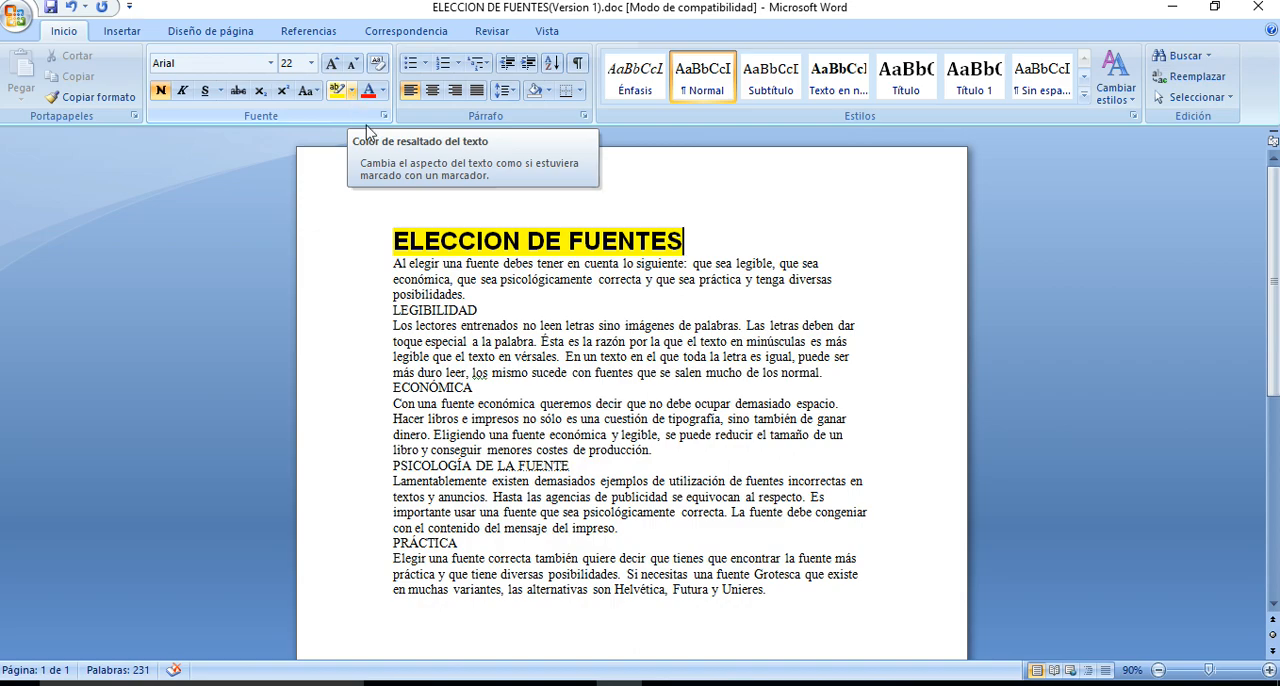
pyautogui.click(356, 248)
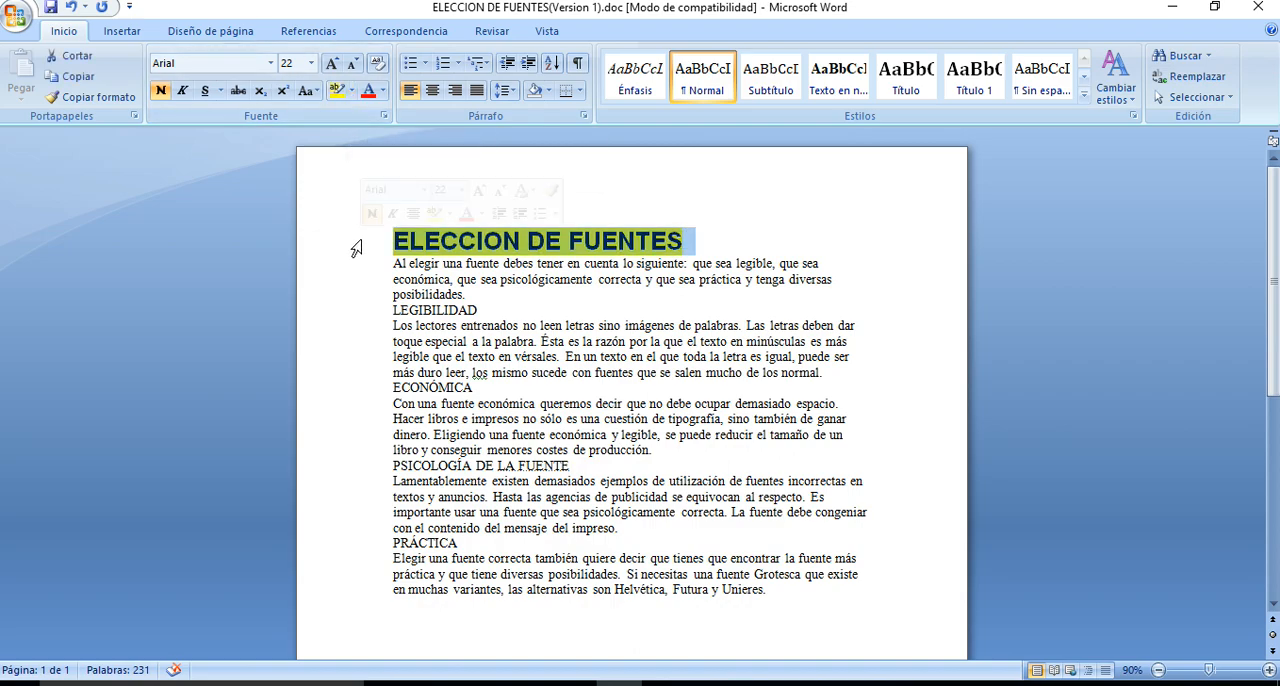
pyautogui.click(351, 92)
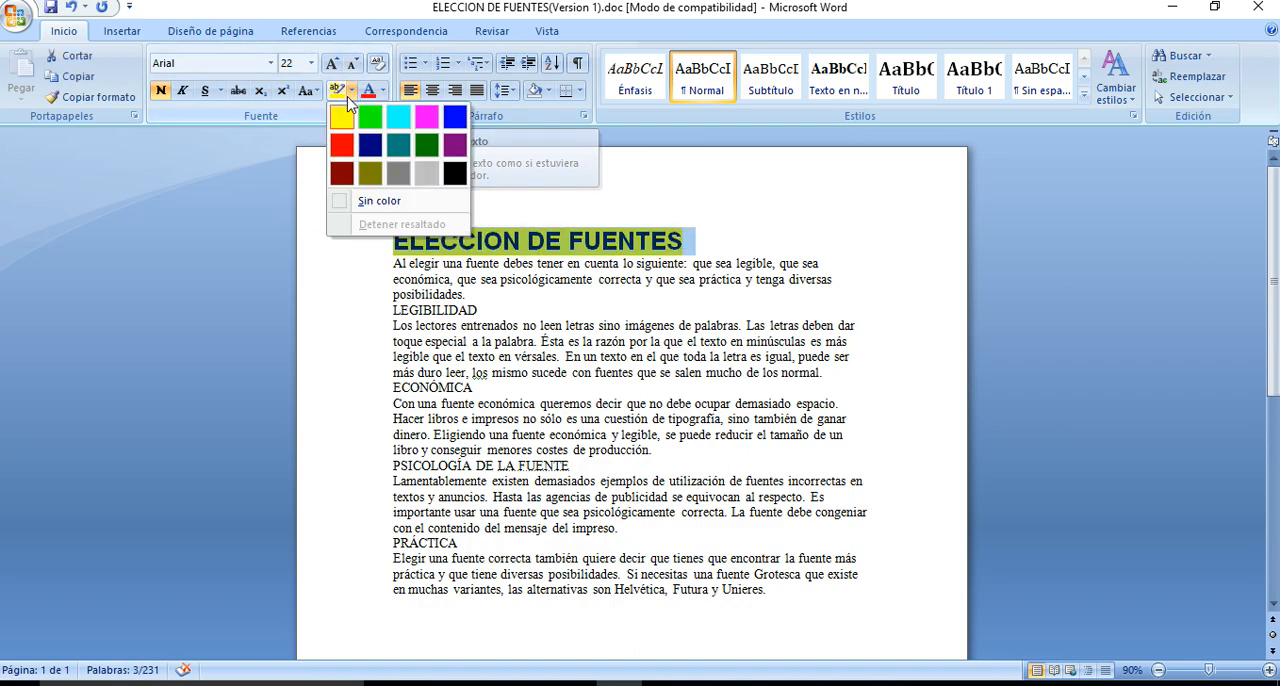
pyautogui.click(379, 200)
pyautogui.click(524, 275)
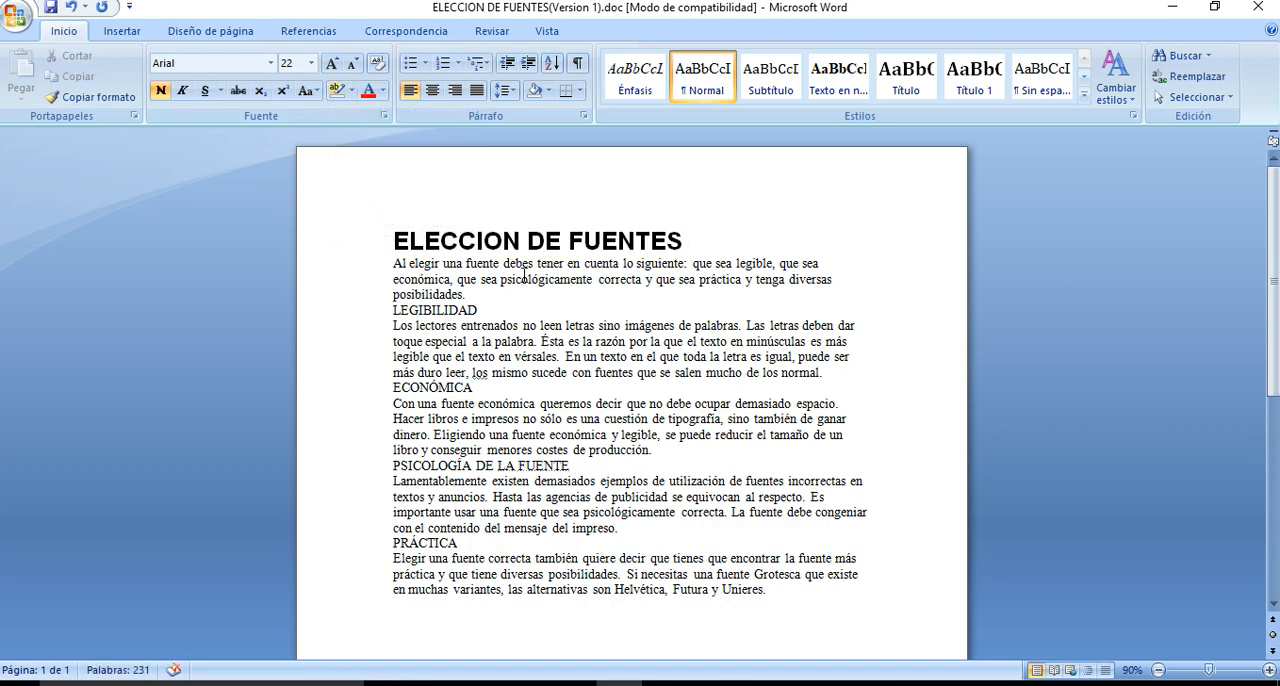
# Color the title word ELECCION red and change it to a light green theme color
pyautogui.click(455, 245)
pyautogui.click(368, 95)
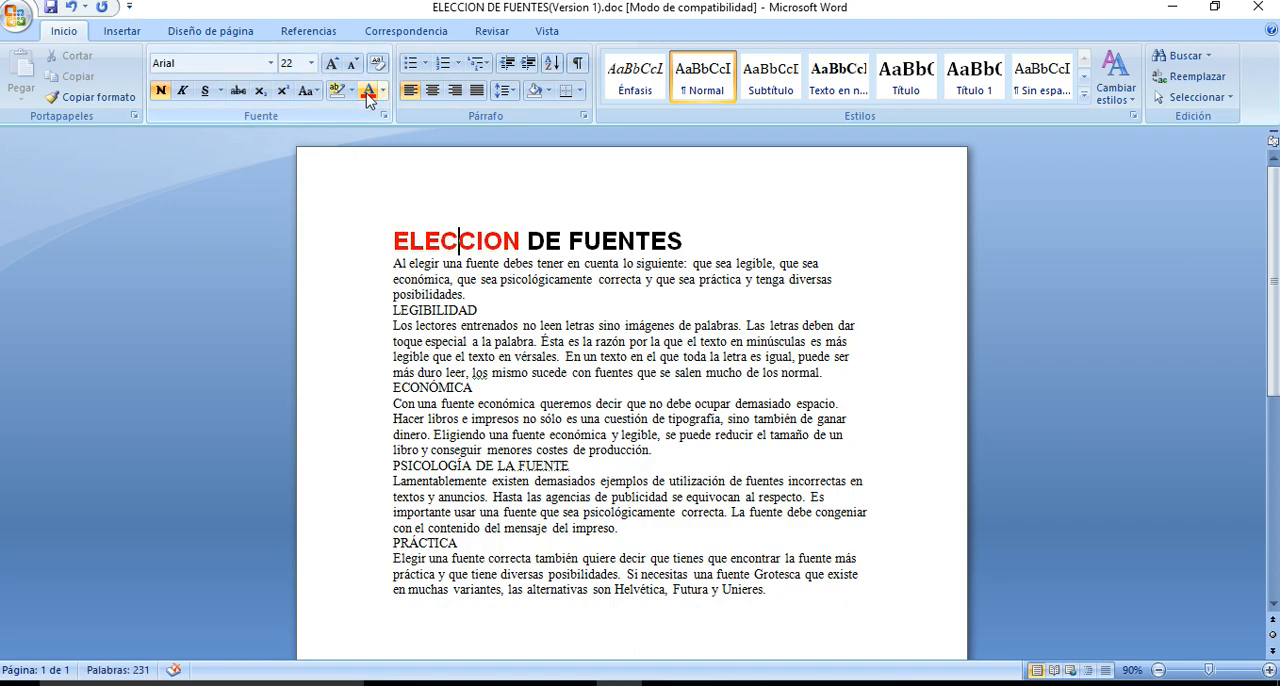
pyautogui.click(383, 92)
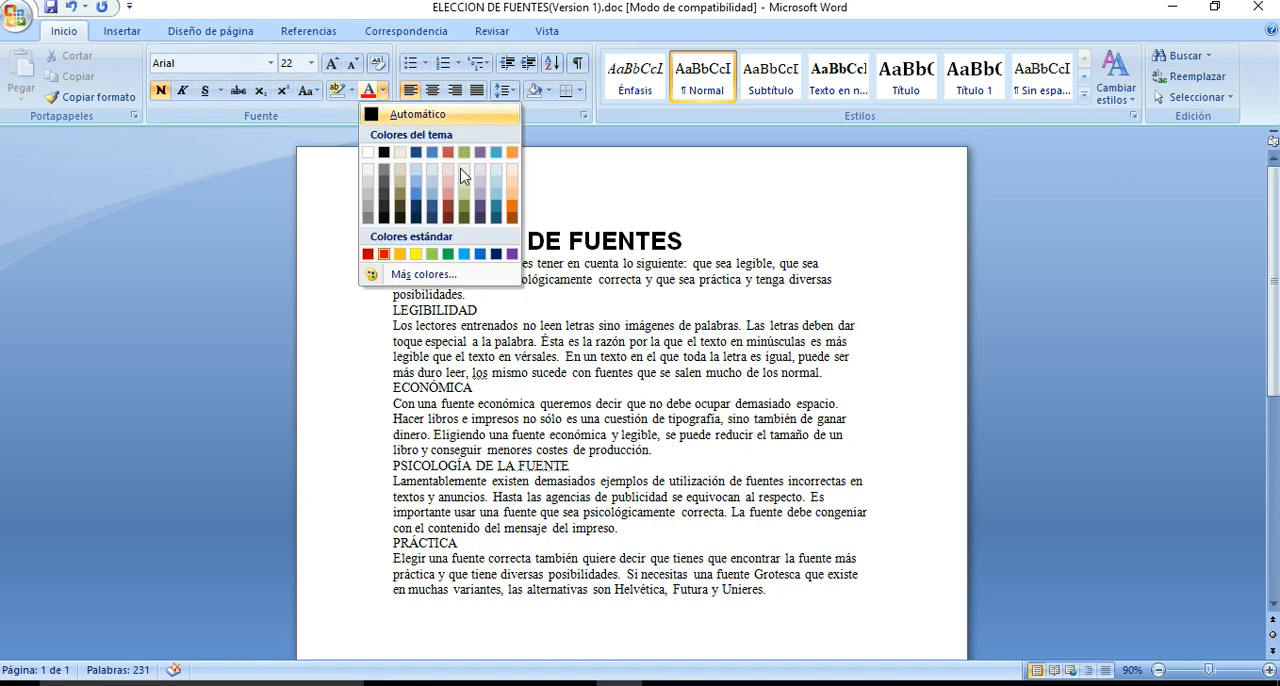
pyautogui.click(458, 166)
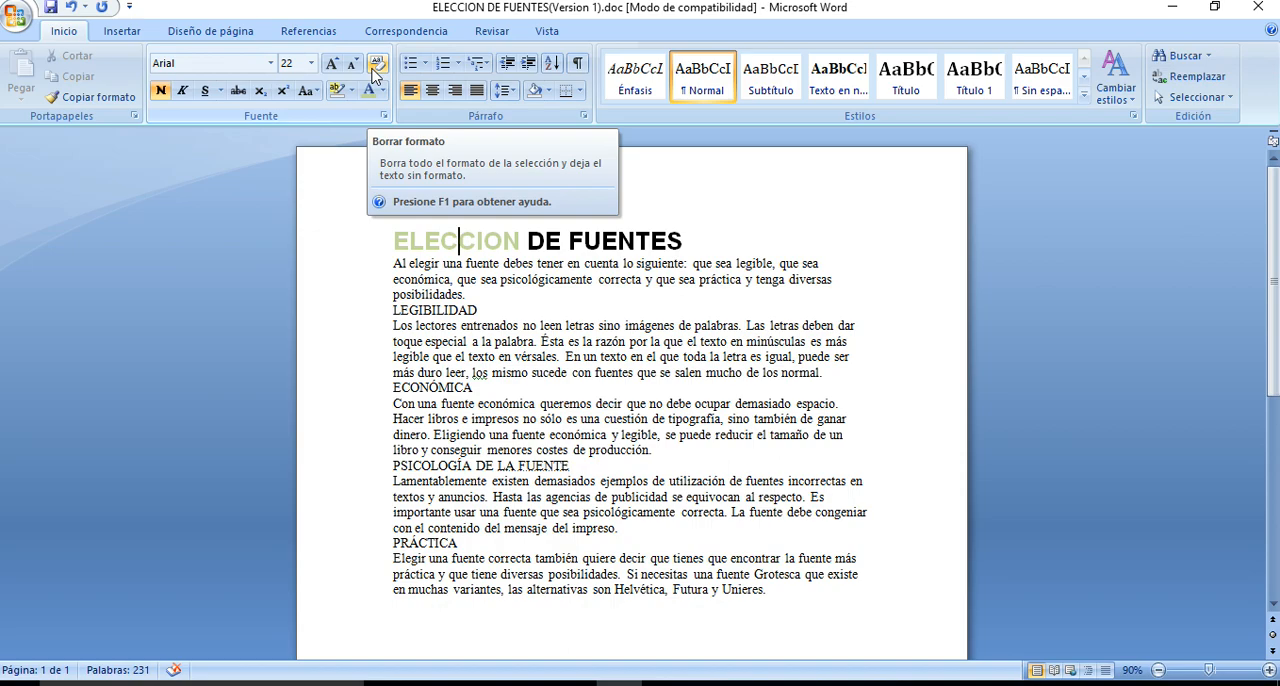
# Clear all formatting from the title ELECCION DE FUENTES
pyautogui.click(376, 70)
pyautogui.click(375, 70)
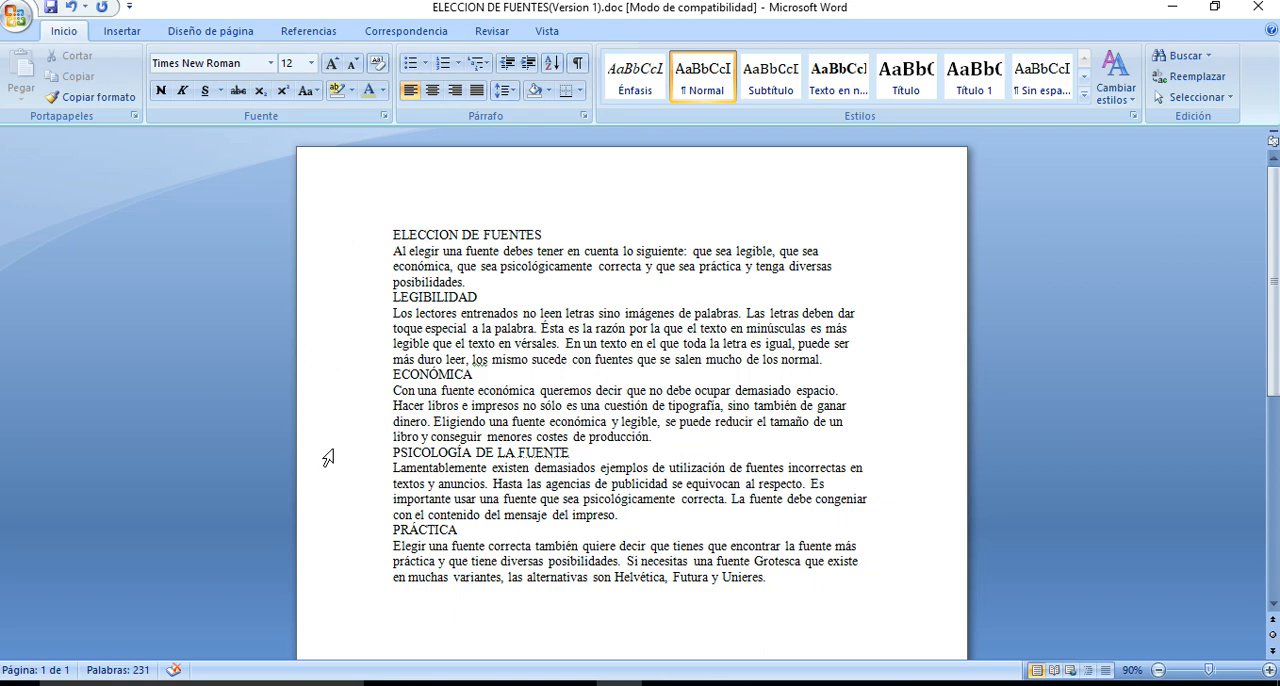
# Select the title line, the whole first body paragraph and the entire document, one after another
pyautogui.click(343, 240)
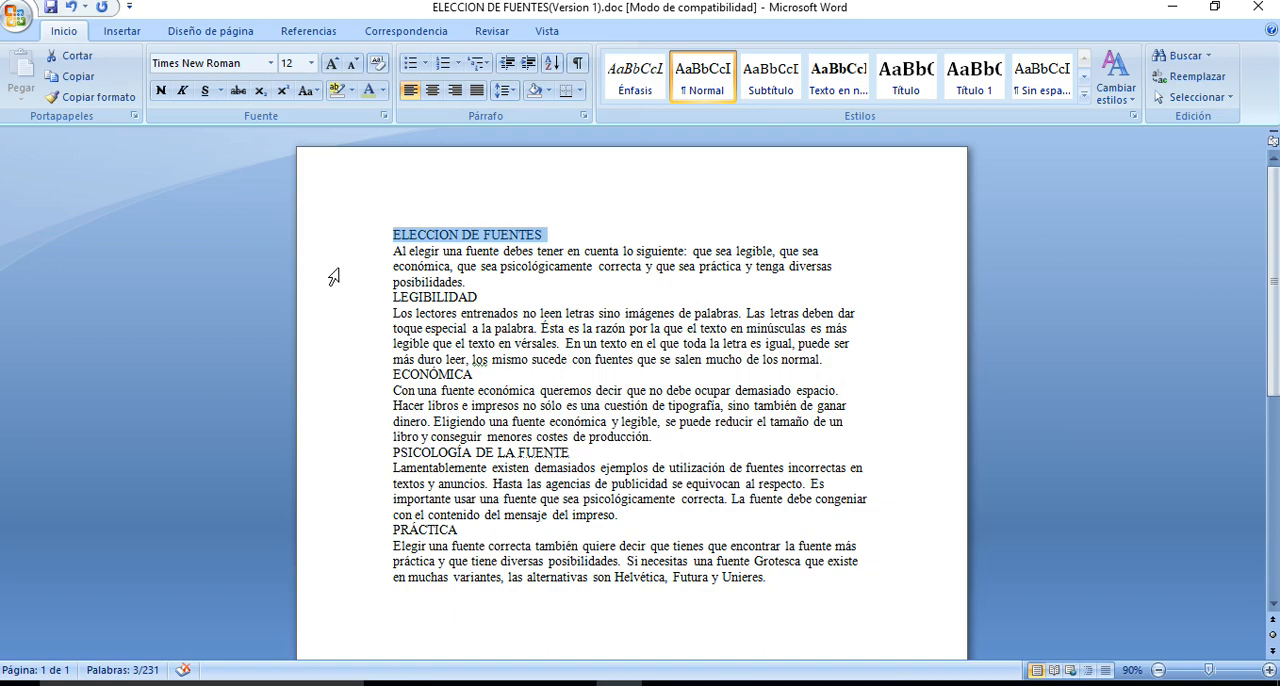
pyautogui.doubleClick(332, 276)
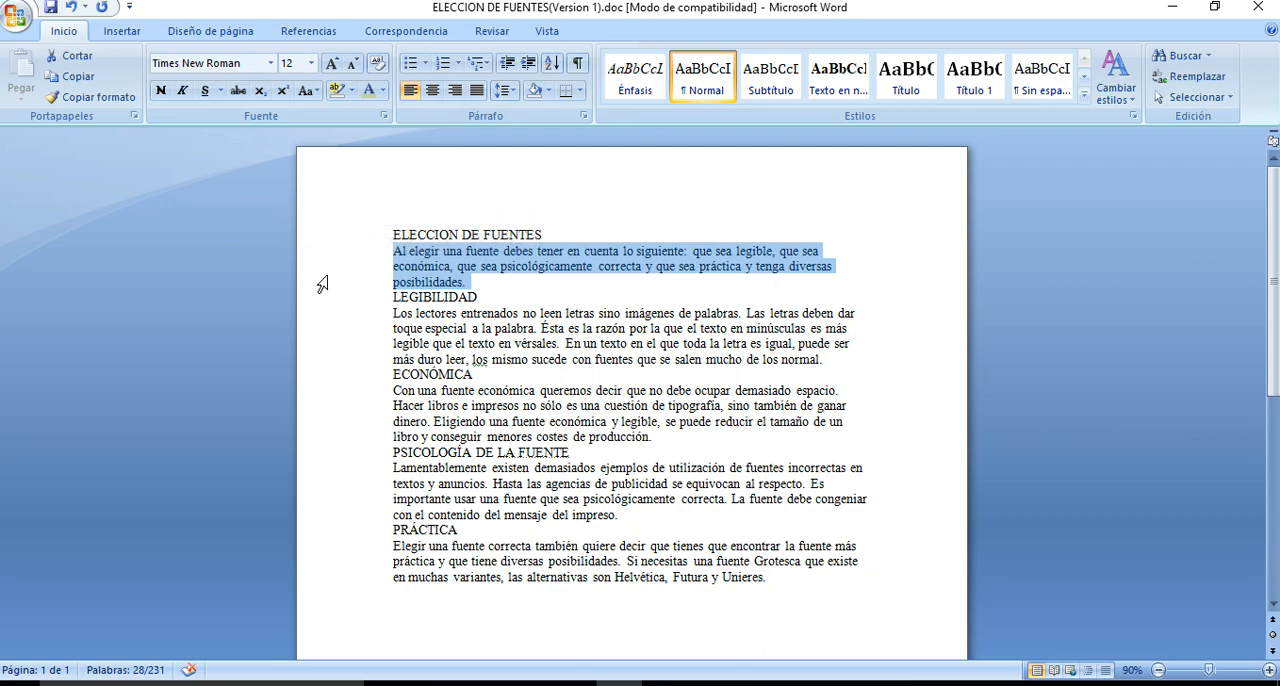
pyautogui.click(322, 289)
pyautogui.tripleClick(322, 289)
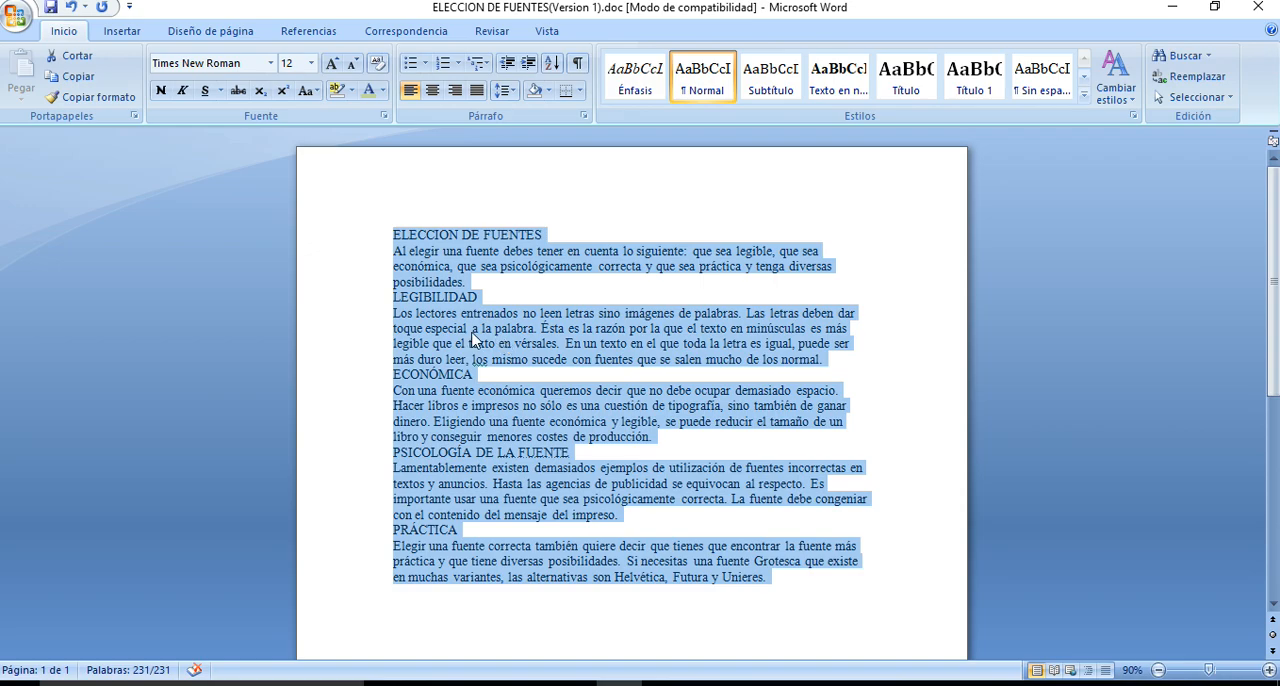
# Clear the whole-document selection and select the title paragraph ELECCION DE FUENTES
pyautogui.click(435, 313)
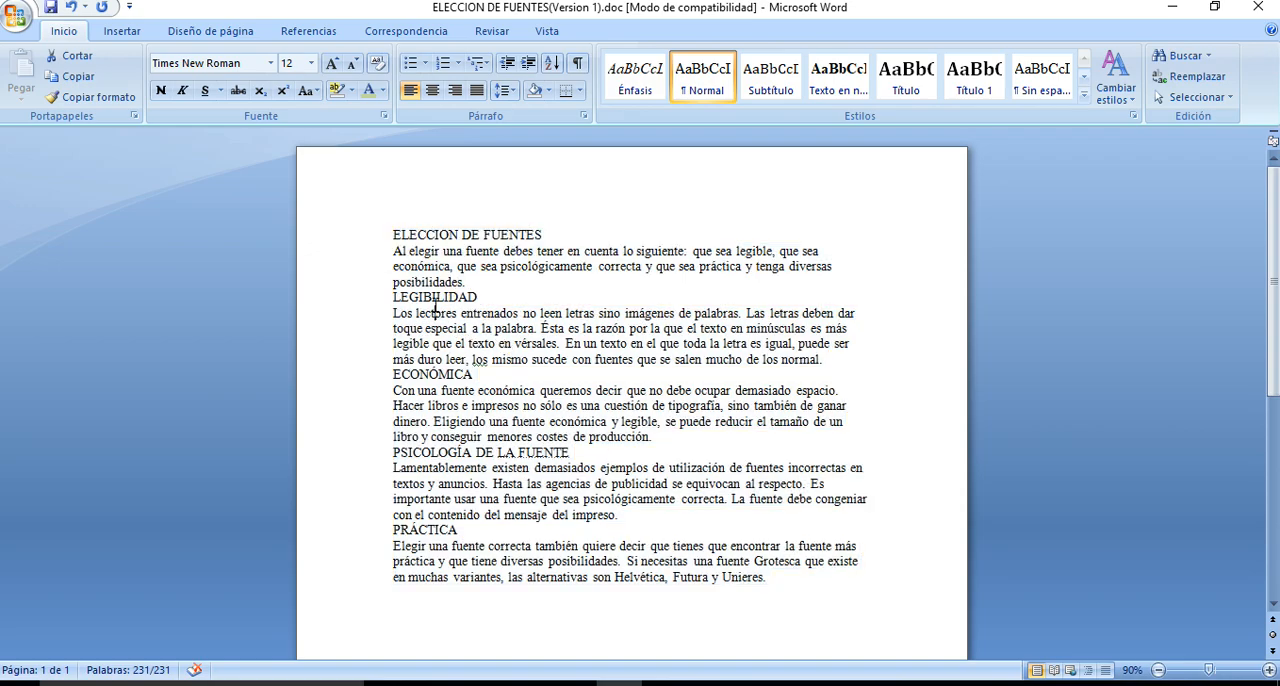
pyautogui.click(395, 234)
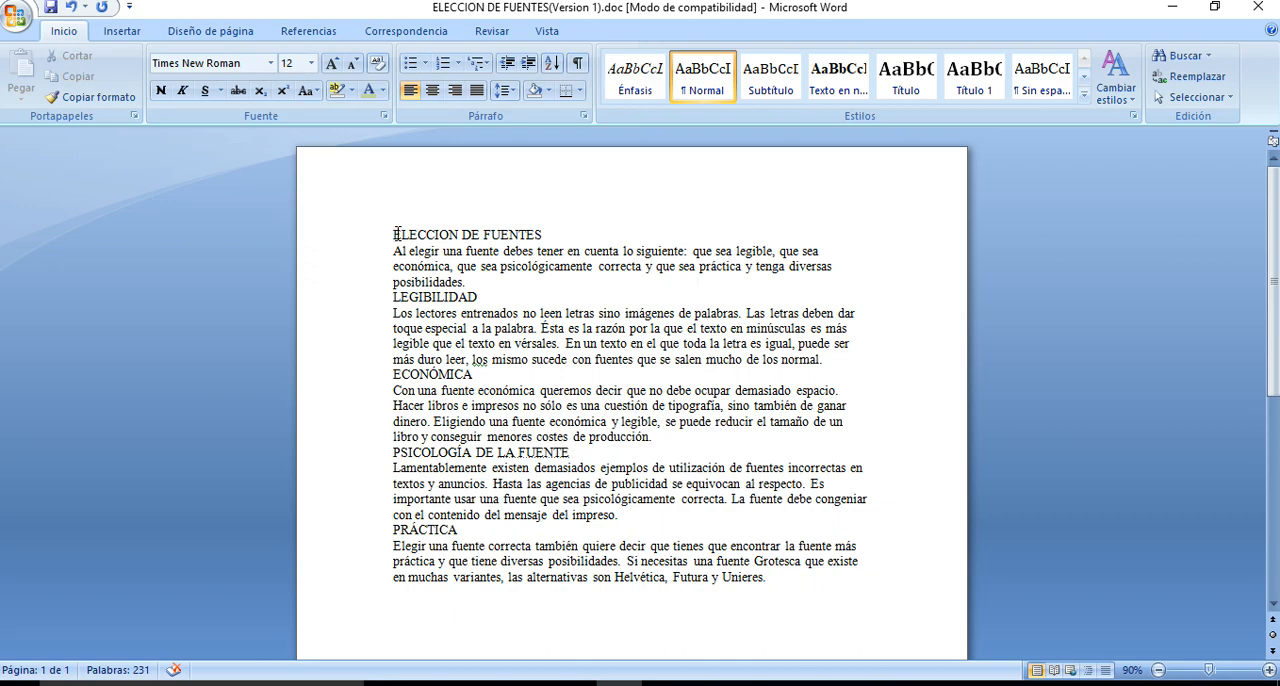
pyautogui.tripleClick(396, 234)
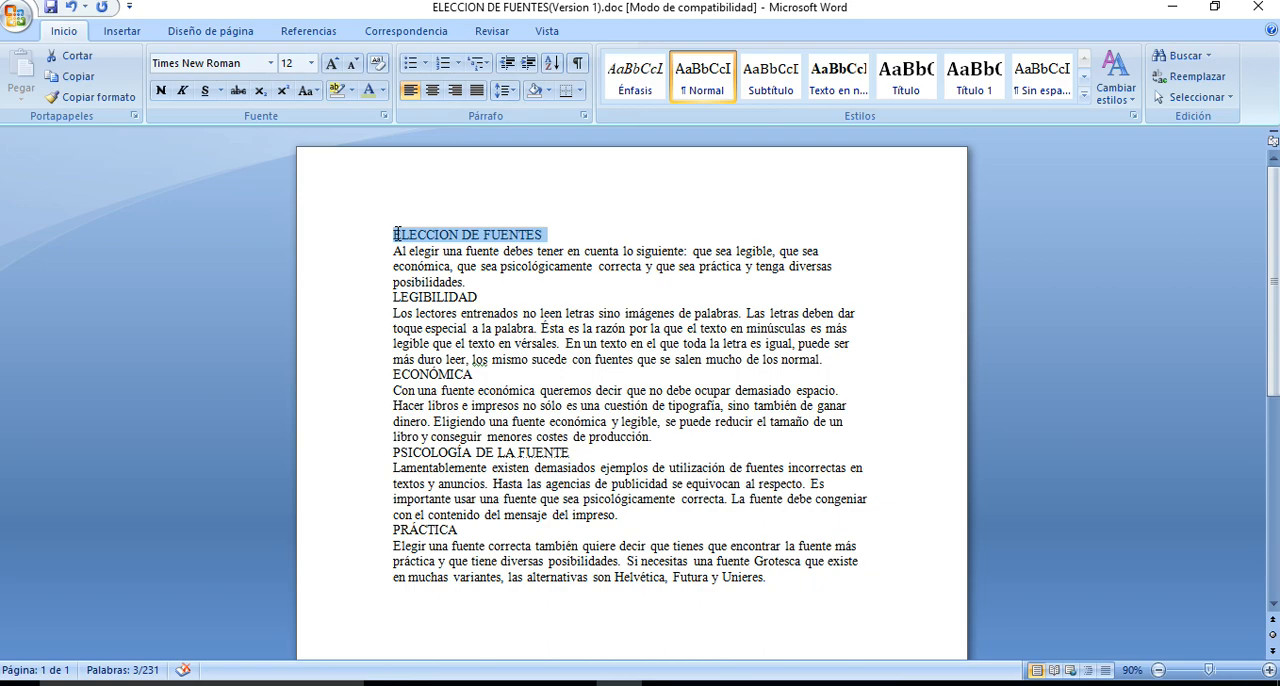
# From the middle of the word "debes", select the text to the end of the line and then back to its beginning
pyautogui.click(516, 251)
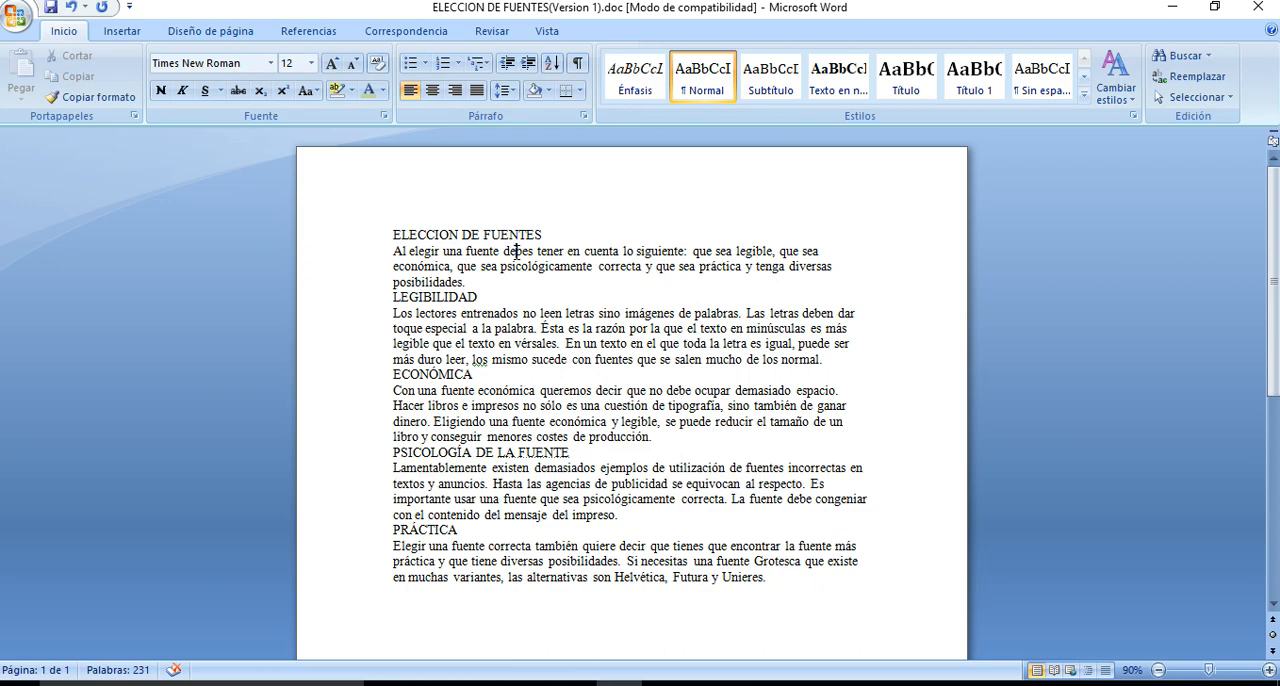
pyautogui.hotkey('shift', 'End')
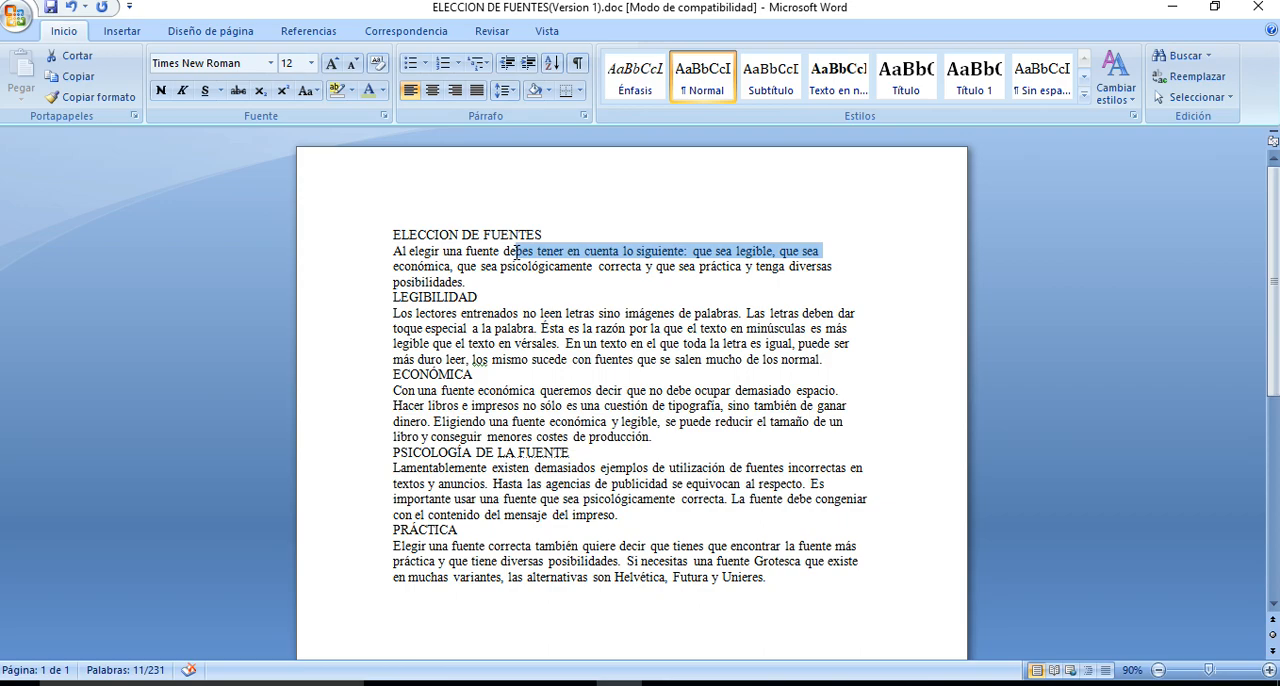
pyautogui.hotkey('shift', 'Home')
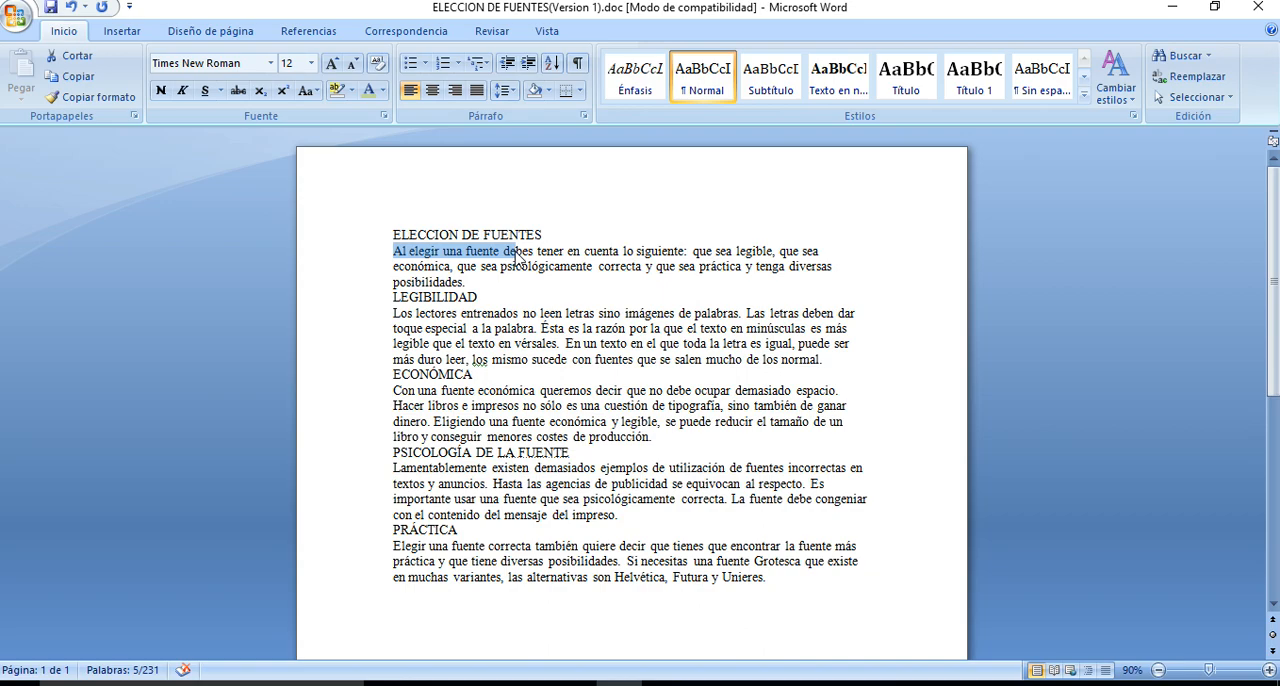
# Extend and shrink a selection rightward from the middle of "debes" in small increments so that it covers "bes tener en"
pyautogui.click(516, 253)
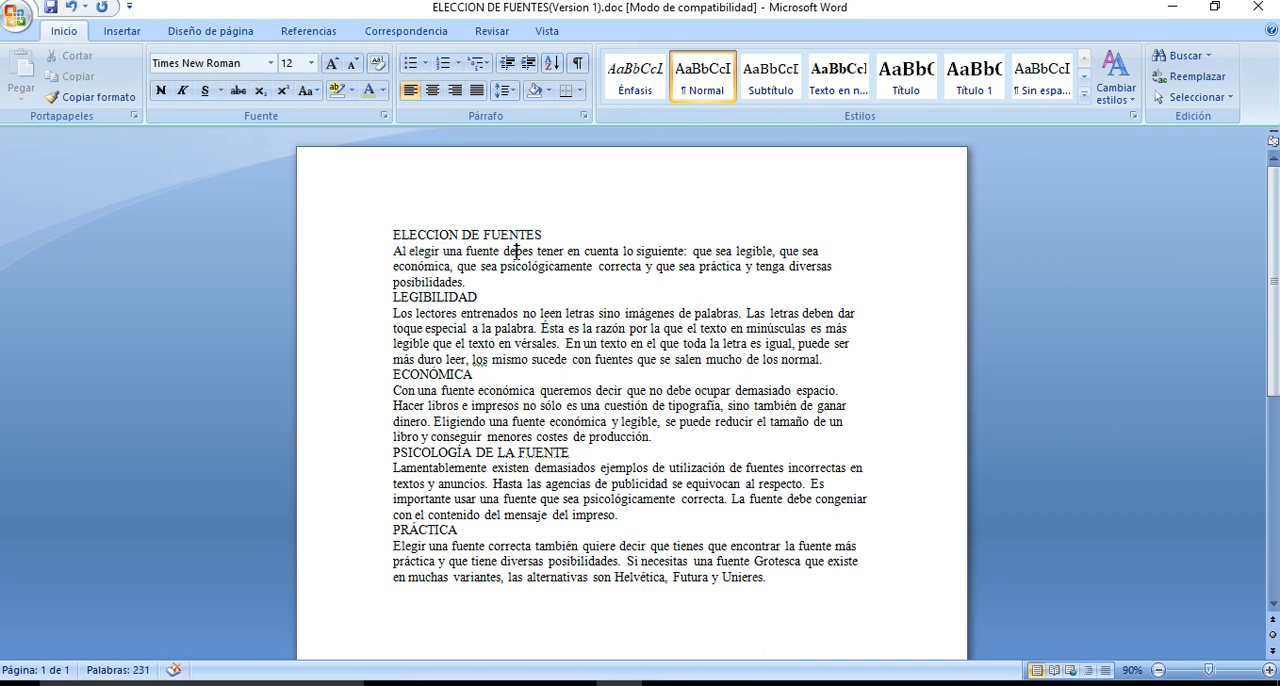
pyautogui.hotkey('shift', 'Right')
pyautogui.hotkey('shift', 'Right')
pyautogui.hotkey('shift', 'Right')
pyautogui.hotkey('shift', 'Right')
pyautogui.hotkey('shift', 'Right')
pyautogui.hotkey('shift', 'Right')
pyautogui.hotkey('shift', 'Right')
pyautogui.hotkey('shift', 'Right')
pyautogui.hotkey('shift', 'Right')
pyautogui.hotkey('shift', 'Right')
pyautogui.hotkey('shift', 'Right')
pyautogui.hotkey('shift', 'Right')
pyautogui.hotkey('shift', 'Right')
pyautogui.hotkey('shift', 'Right')
pyautogui.hotkey('shift', 'Right')
pyautogui.hotkey('shift', 'Right')
pyautogui.hotkey('shift', 'Right')
pyautogui.hotkey('shift', 'Right')
pyautogui.hotkey('shift', 'Right')
pyautogui.hotkey('shift', 'Right')
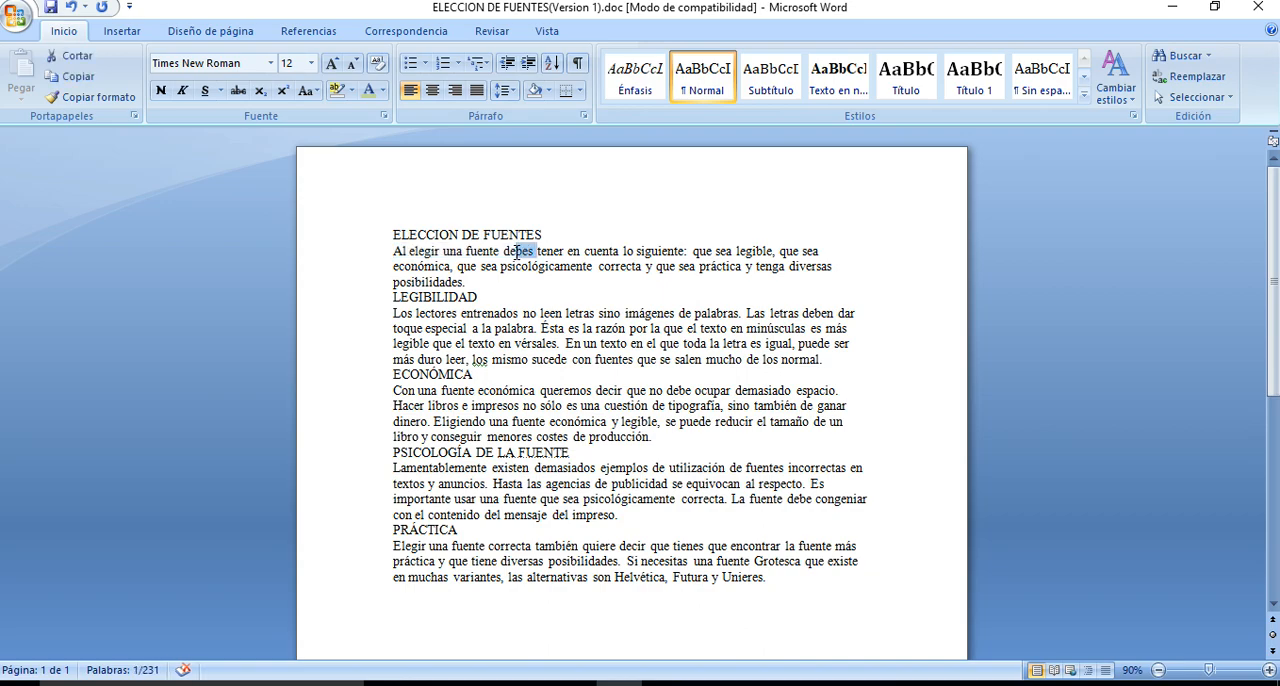
pyautogui.hotkey('shift', 'Right')
pyautogui.hotkey('shift', 'Right')
pyautogui.hotkey('shift', 'Right')
pyautogui.hotkey('shift', 'Right')
pyautogui.hotkey('shift', 'Right')
pyautogui.hotkey('shift', 'Right')
pyautogui.hotkey('shift', 'Right')
pyautogui.hotkey('shift', 'Right')
pyautogui.hotkey('shift', 'Right')
pyautogui.hotkey('shift', 'Right')
pyautogui.hotkey('shift', 'Right')
pyautogui.hotkey('shift', 'Right')
pyautogui.hotkey('shift', 'Right')
pyautogui.hotkey('shift', 'Right')
pyautogui.hotkey('shift', 'Left')
pyautogui.hotkey('shift', 'Left')
pyautogui.hotkey('shift', 'Left')
pyautogui.hotkey('shift', 'Left')
pyautogui.hotkey('shift', 'Left')
pyautogui.hotkey('shift', 'Left')
pyautogui.hotkey('shift', 'Left')
pyautogui.hotkey('shift', 'Left')
pyautogui.hotkey('shift', 'Left')
pyautogui.hotkey('shift', 'Left')
pyautogui.hotkey('shift', 'Left')
pyautogui.hotkey('shift', 'Left')
pyautogui.hotkey('shift', 'Left')
pyautogui.hotkey('shift', 'Left')
pyautogui.hotkey('shift', 'Left')
pyautogui.hotkey('shift', 'Left')
pyautogui.hotkey('shift', 'Left')
pyautogui.hotkey('shift', 'Left')
pyautogui.hotkey('shift', 'Left')
pyautogui.hotkey('shift', 'Left')
pyautogui.hotkey('shift', 'Left')
pyautogui.hotkey('shift', 'Left')
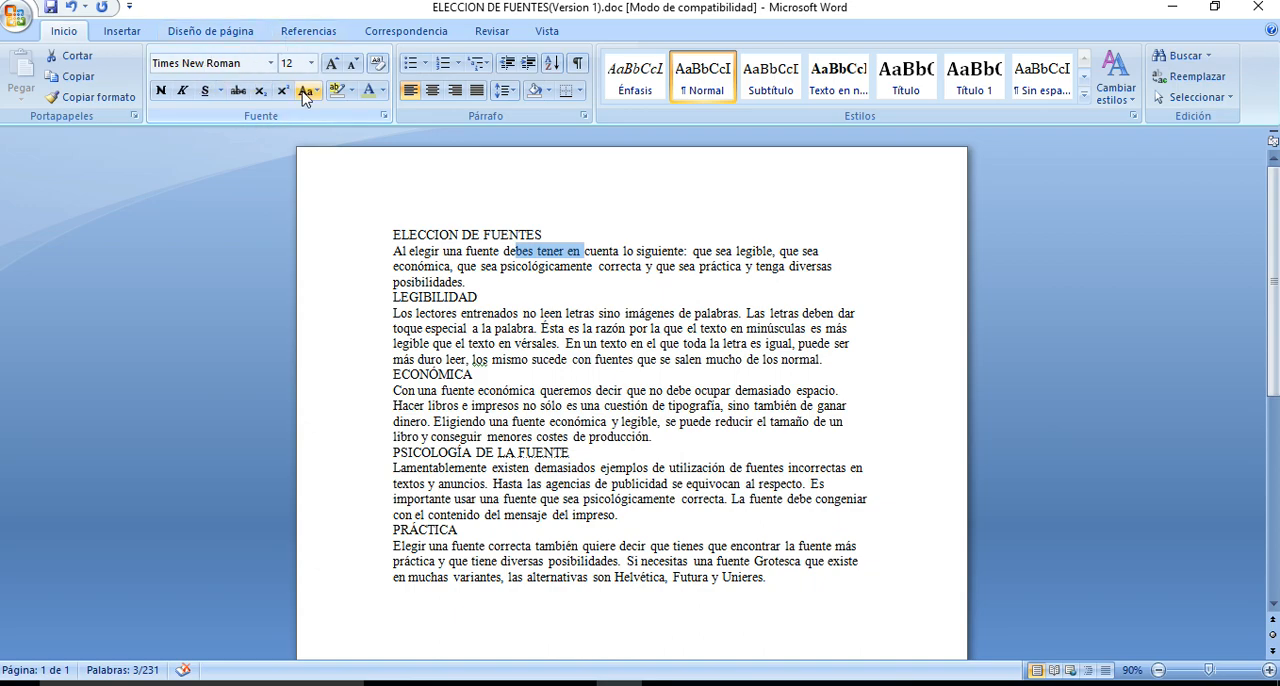
# Try a dash-dot underline on "bes tener en" in the Font dialog, view the underline colors and cancel the dialog
pyautogui.click(385, 119)
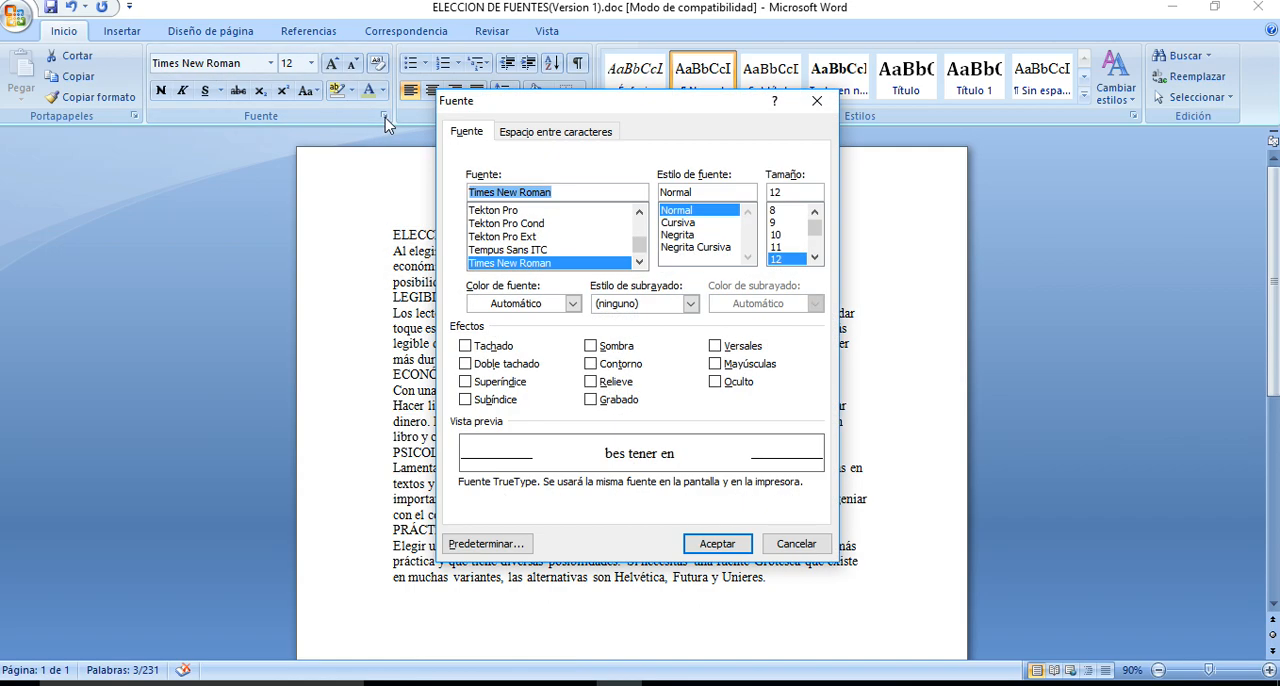
pyautogui.moveTo(567, 102); pyautogui.dragTo(478, 71)
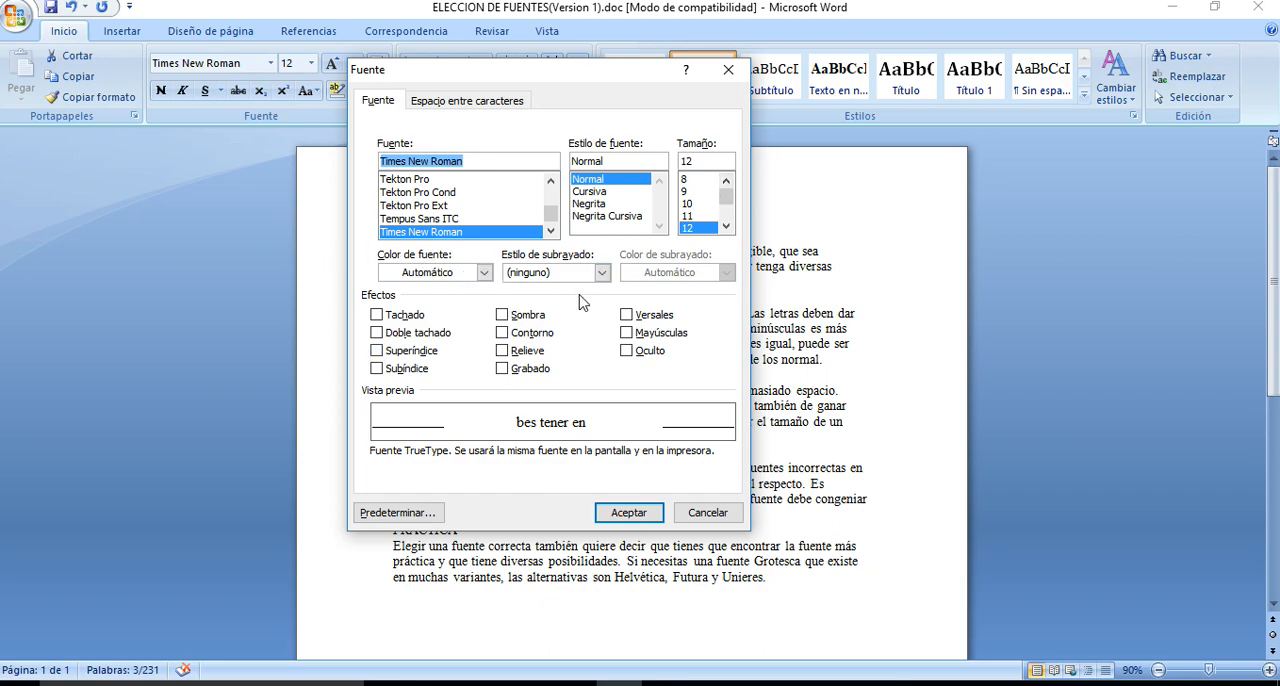
pyautogui.click(601, 274)
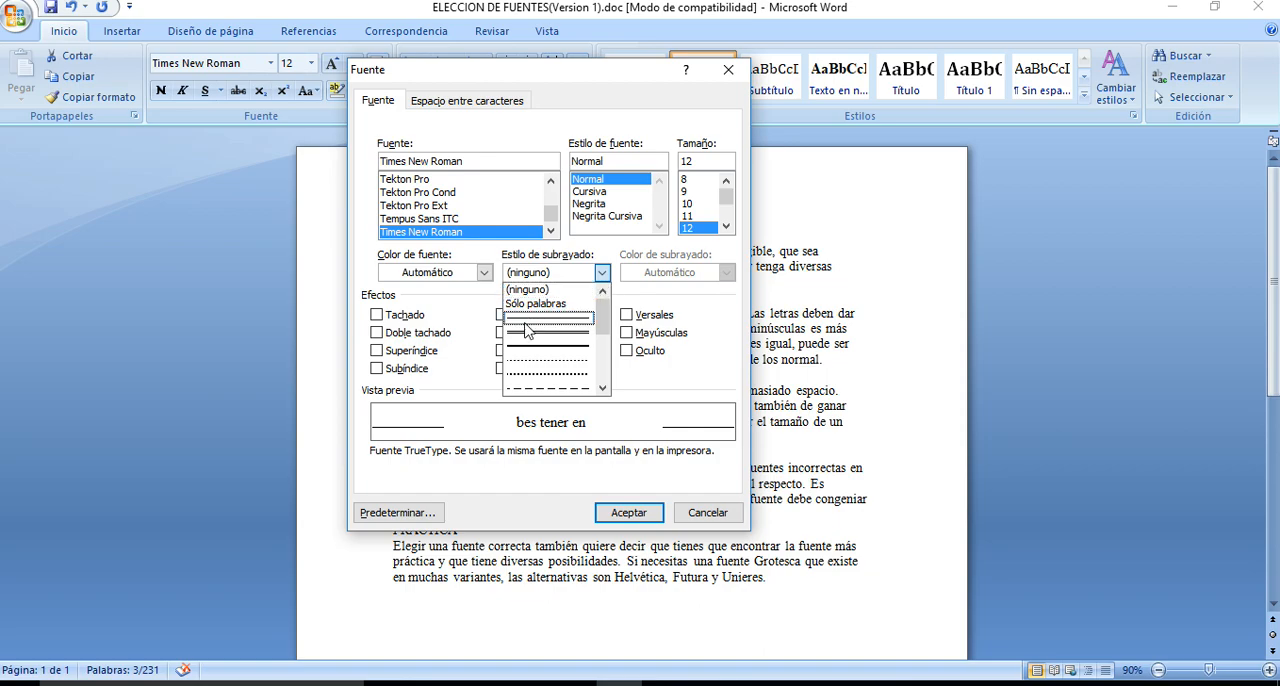
pyautogui.moveTo(603, 334); pyautogui.dragTo(608, 406)
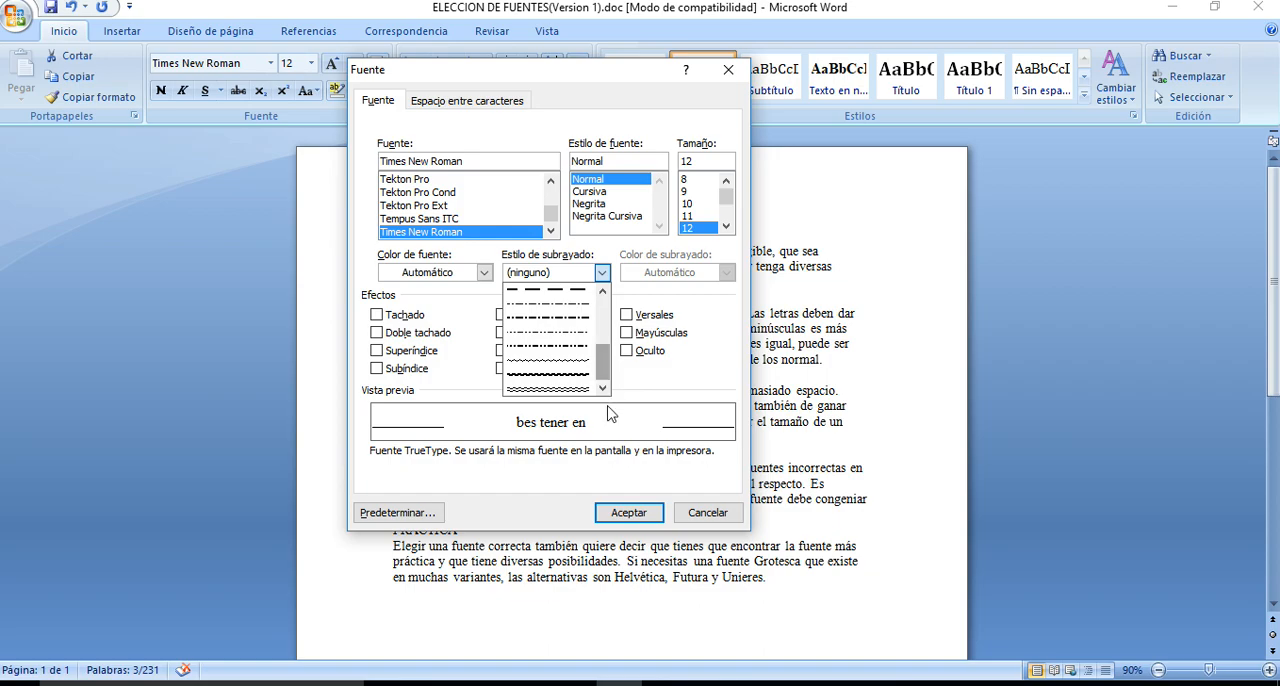
pyautogui.click(539, 331)
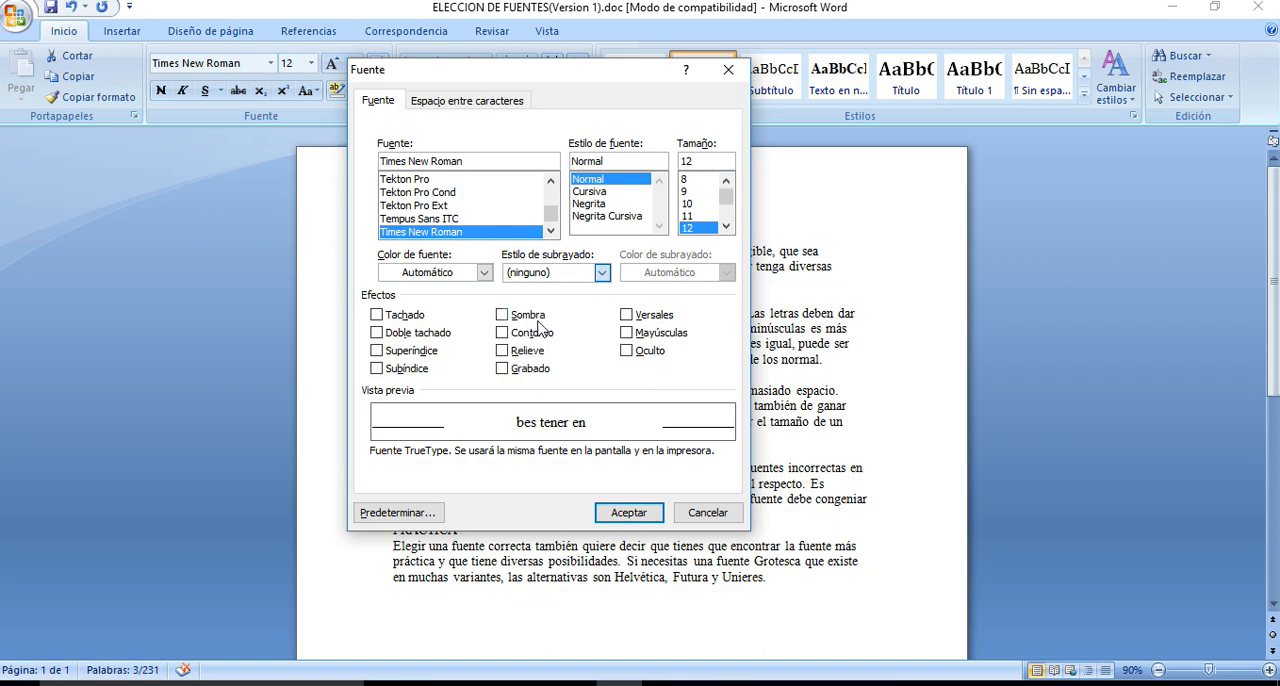
pyautogui.click(726, 272)
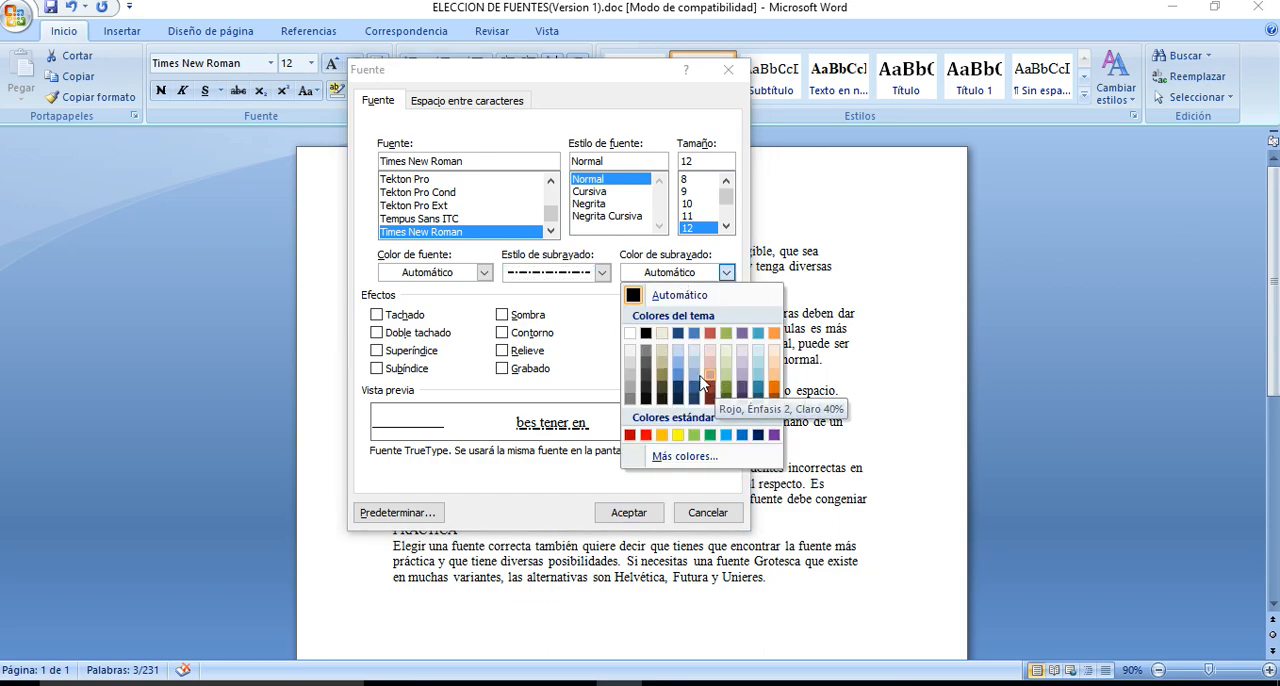
pyautogui.click(582, 316)
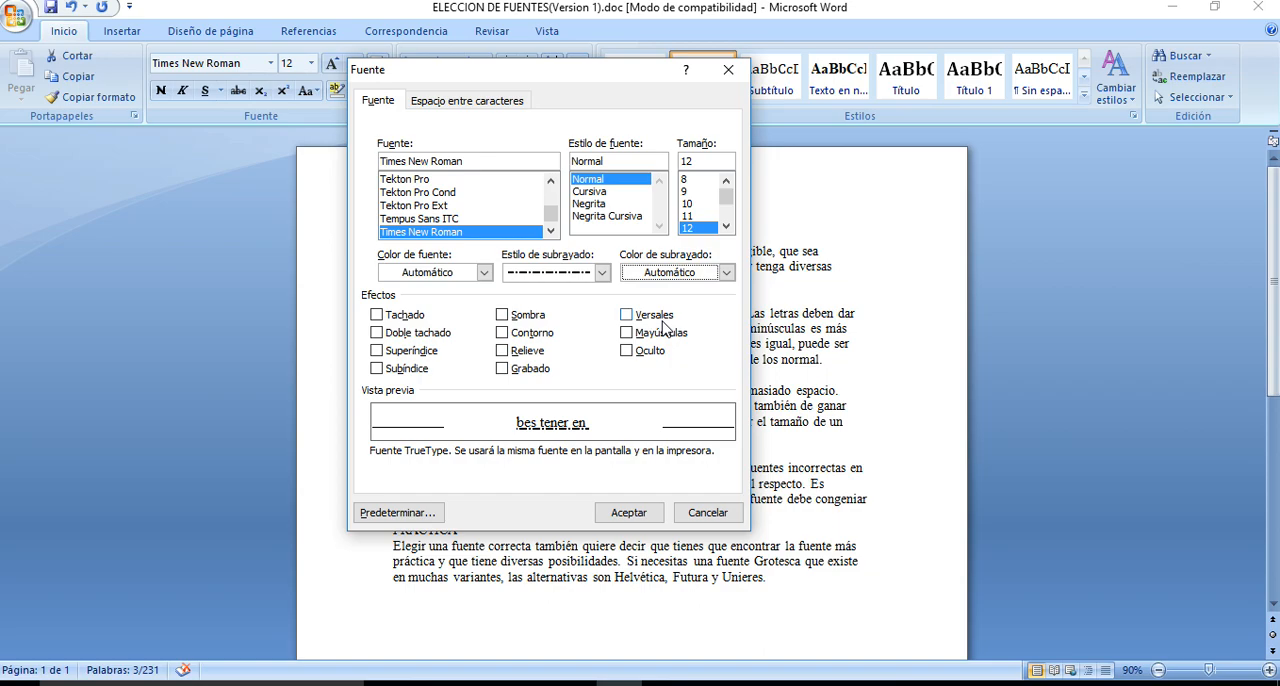
pyautogui.click(705, 513)
# Add a new line with a person's first name after the last paragraph of the document
pyautogui.click(776, 577)
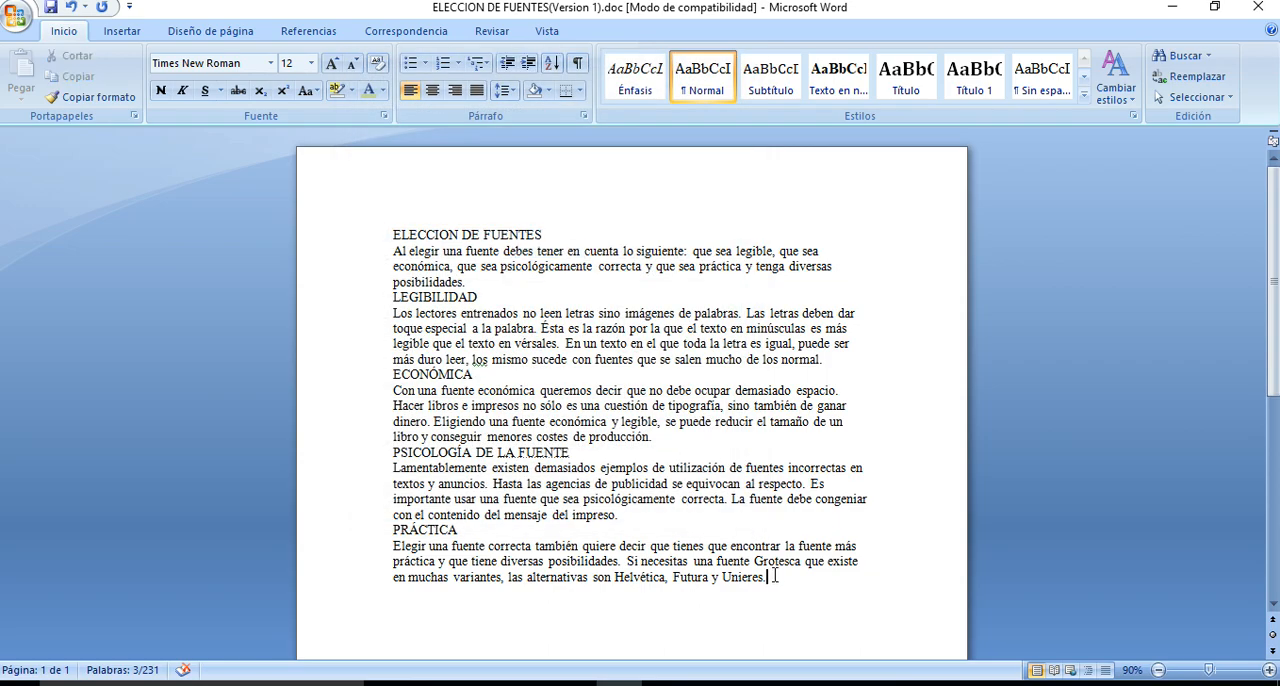
pyautogui.press('Return')
pyautogui.write('Isabel')
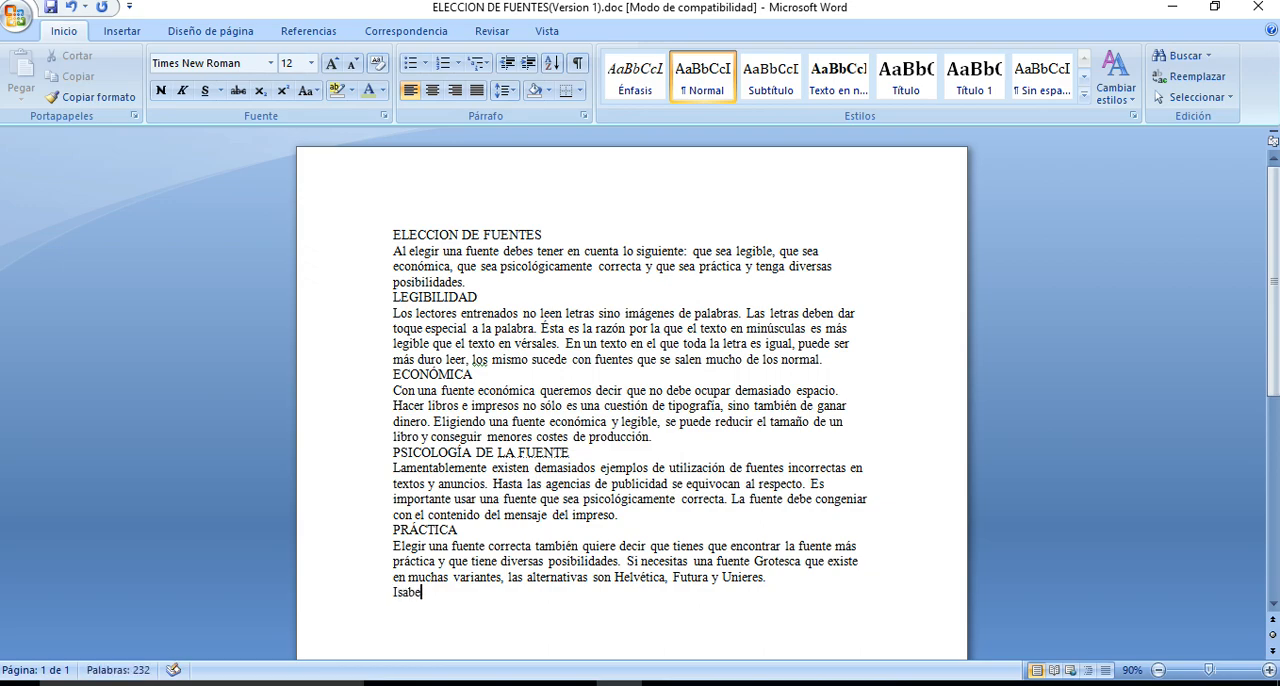
# Preview the Versales and Mayúsculas effects on the first name in the last line, clearing each one, and cancel the Font dialog
pyautogui.click(352, 601)
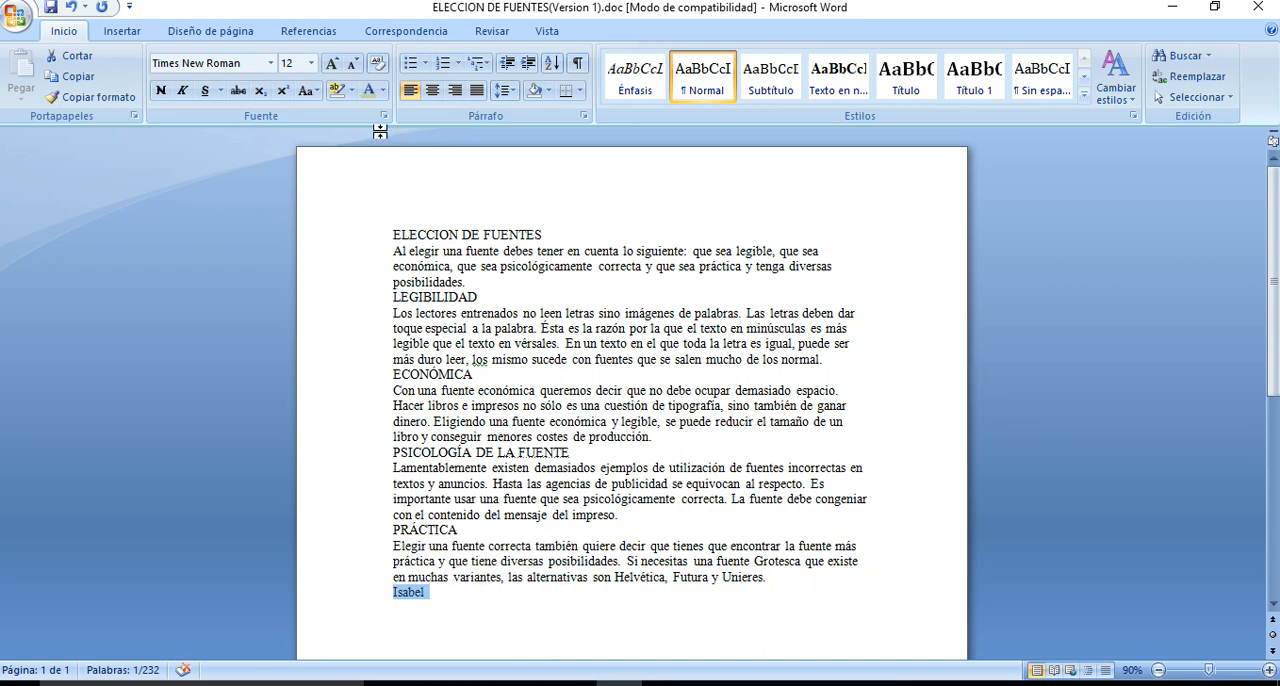
pyautogui.click(383, 119)
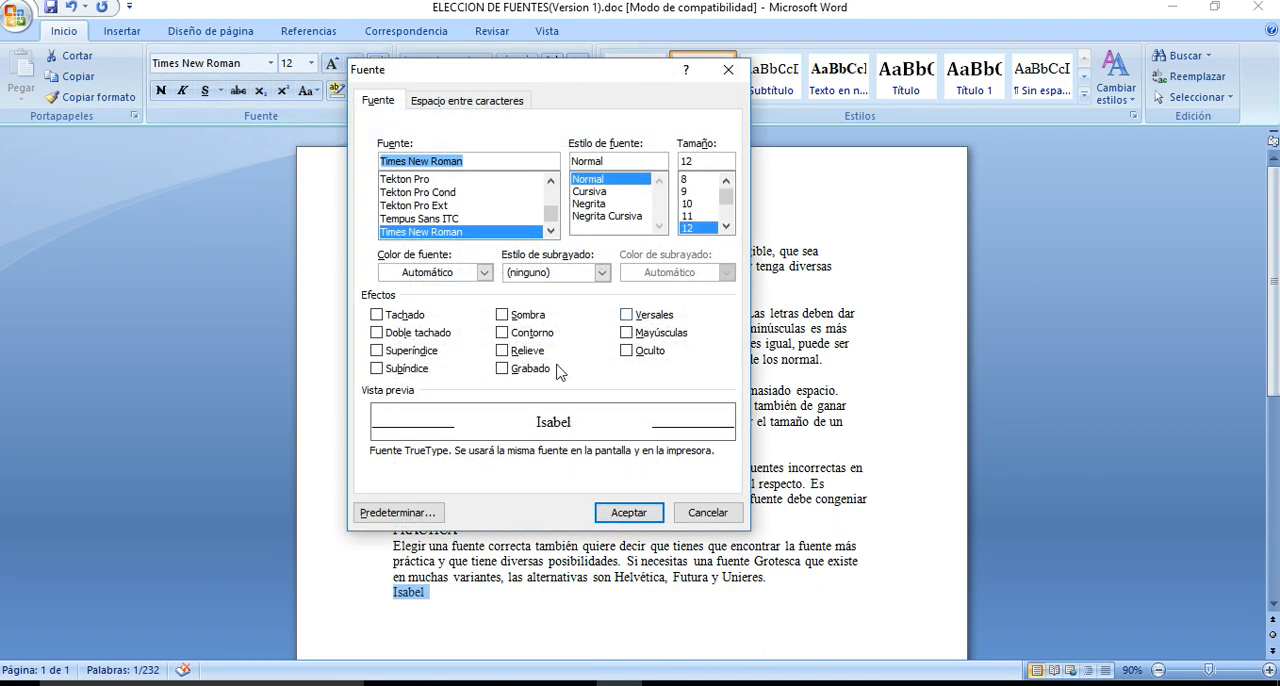
pyautogui.click(627, 316)
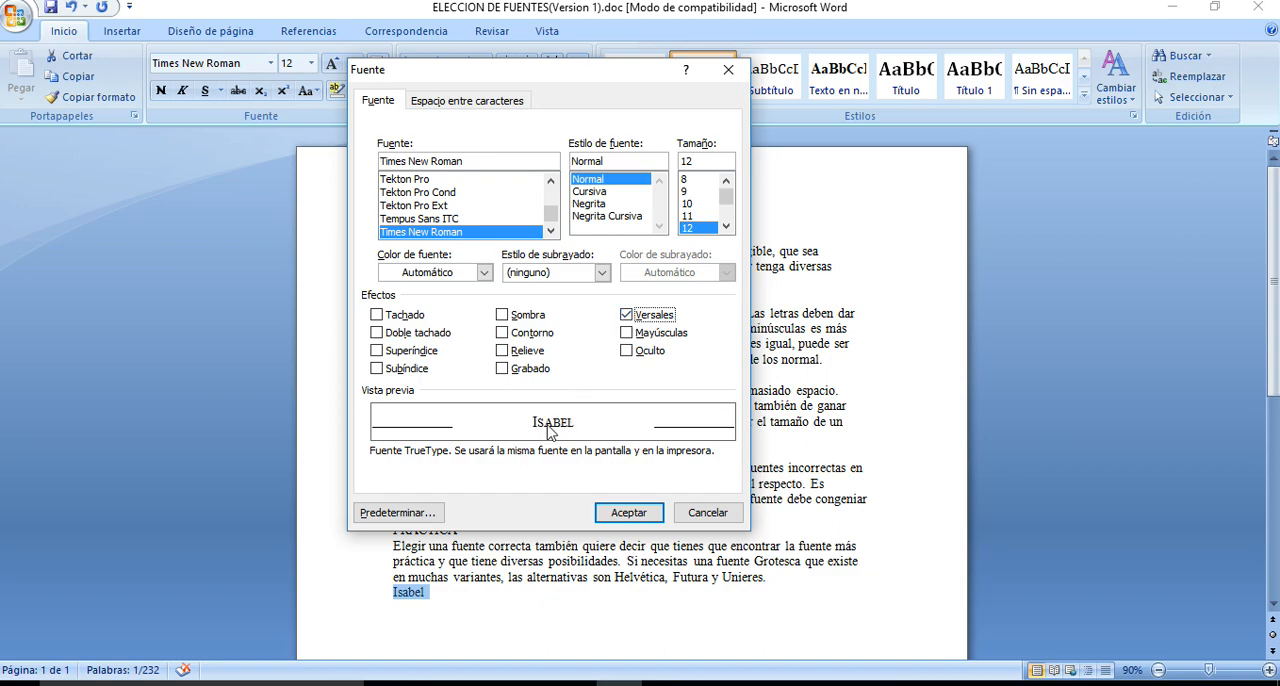
pyautogui.click(624, 315)
pyautogui.click(627, 339)
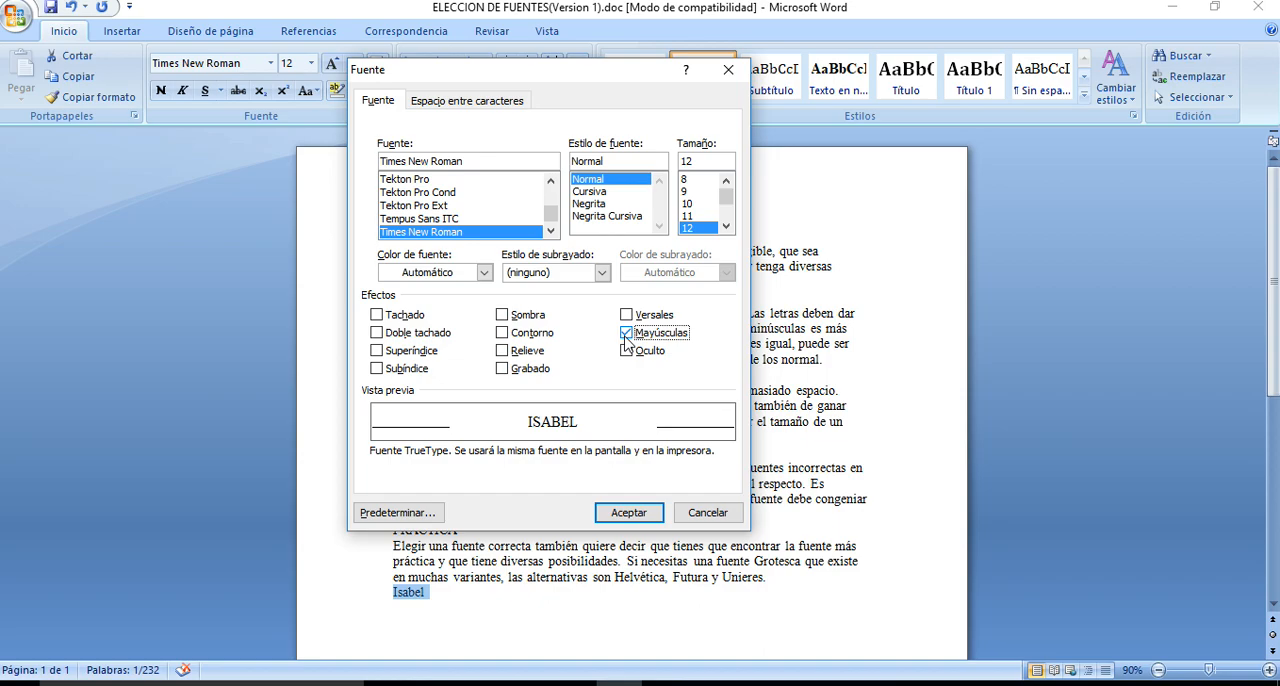
pyautogui.click(627, 341)
pyautogui.click(726, 517)
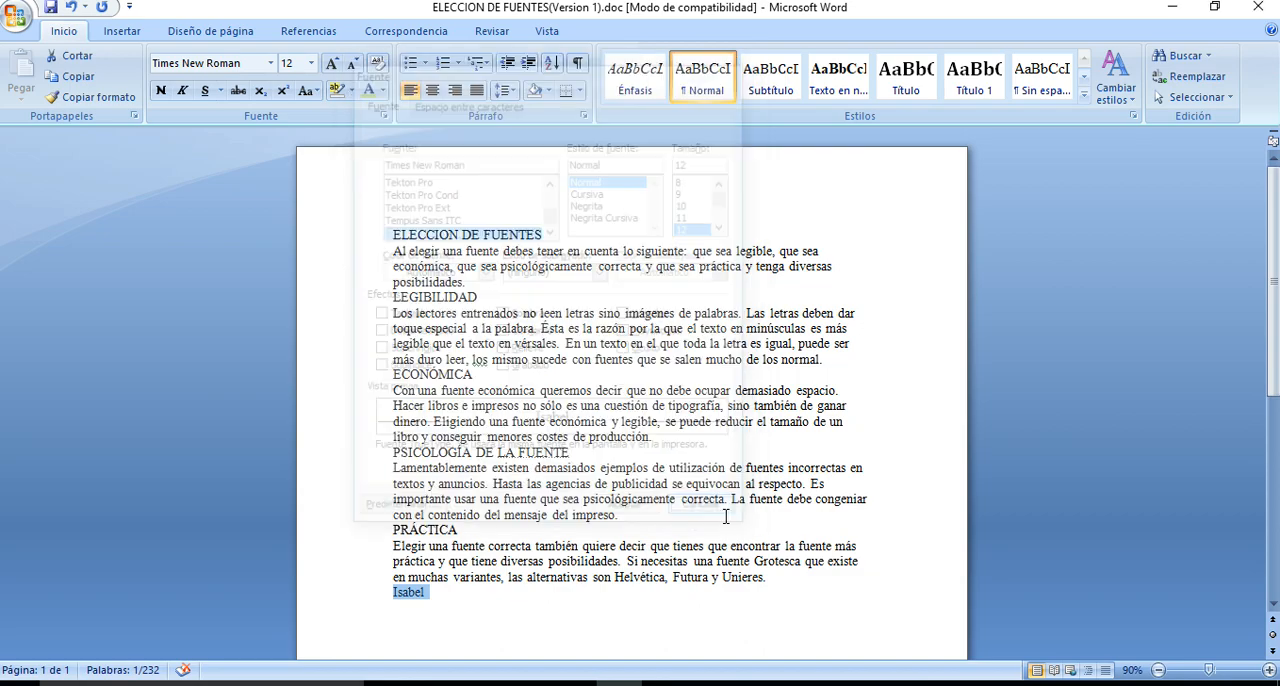